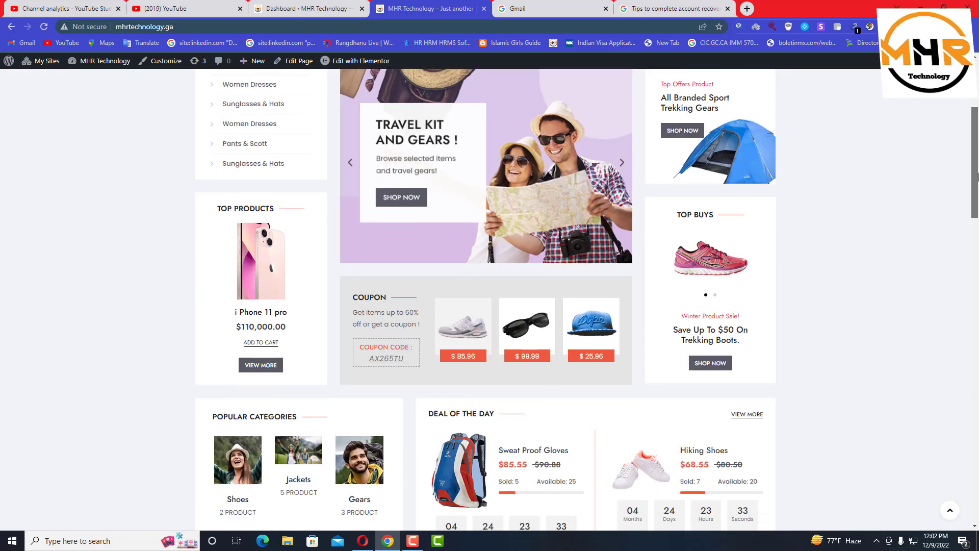
{"action": "scroll", "coordinate": [918, 302], "scroll_direction": "down", "scroll_amount": 7}
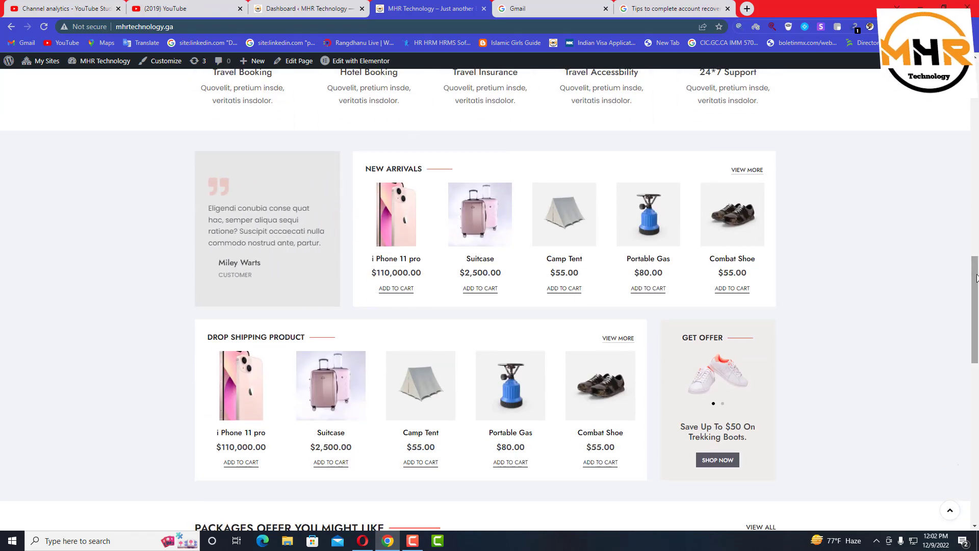
Open the iPhone 11 pro product page from the Shop listing
{"action": "scroll", "coordinate": [406, 136], "scroll_direction": "up", "scroll_amount": 15}
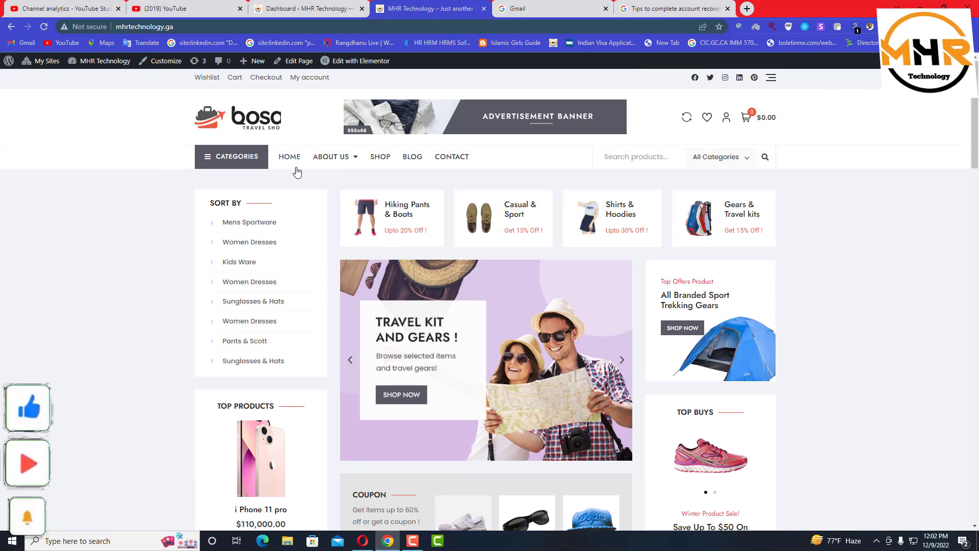
{"action": "left_click", "coordinate": [380, 162]}
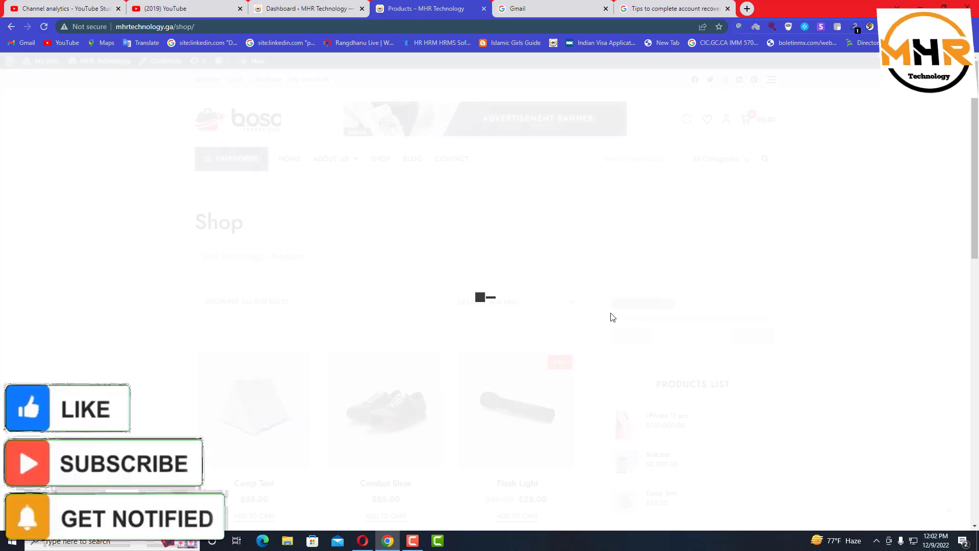
{"action": "scroll", "coordinate": [459, 422], "scroll_direction": "down", "scroll_amount": 1}
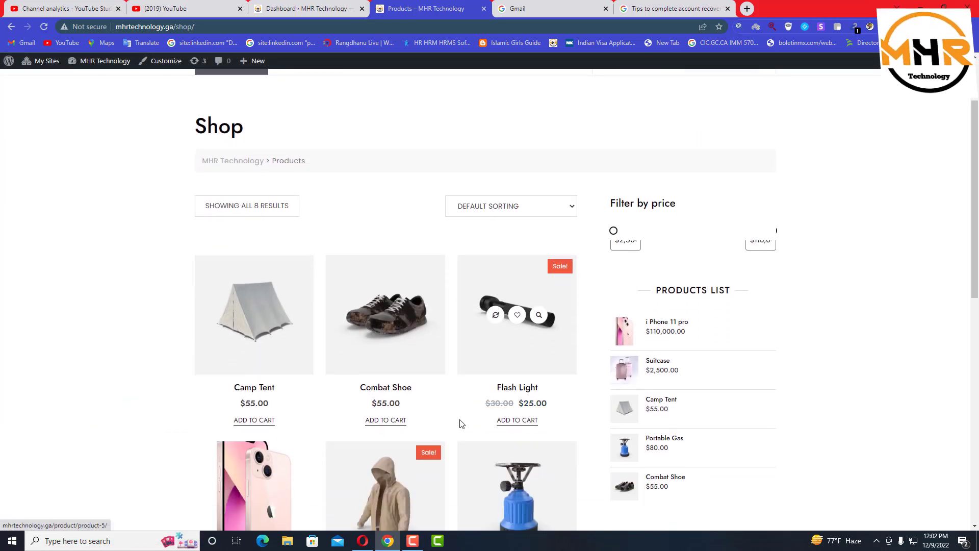
{"action": "scroll", "coordinate": [459, 422], "scroll_direction": "up", "scroll_amount": 1}
{"action": "scroll", "coordinate": [459, 419], "scroll_direction": "down", "scroll_amount": 2}
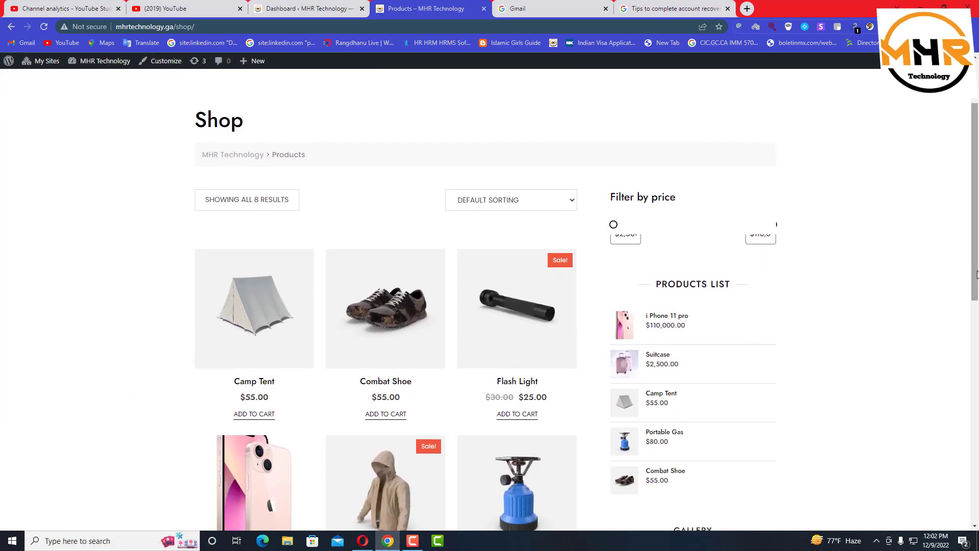
{"action": "scroll", "coordinate": [445, 380], "scroll_direction": "down", "scroll_amount": 3}
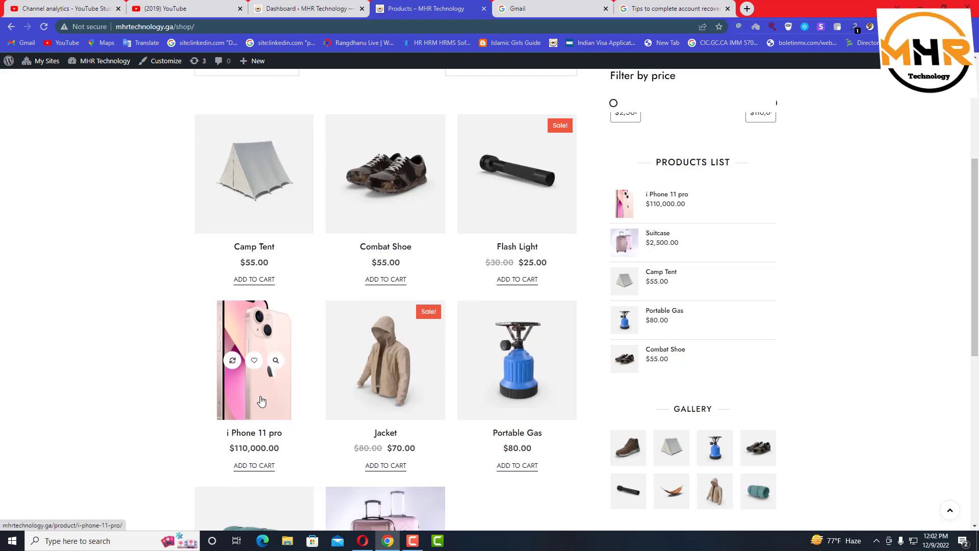
{"action": "left_click", "coordinate": [262, 402]}
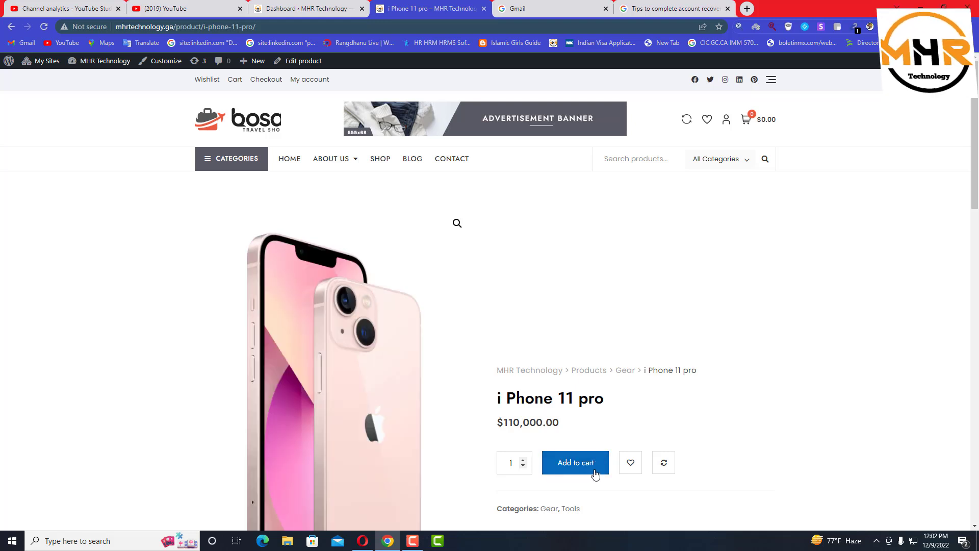
Add the iPhone 11 pro to the cart and view the $110,000.00 cart
{"action": "scroll", "coordinate": [571, 475], "scroll_direction": "down", "scroll_amount": 2}
{"action": "scroll", "coordinate": [571, 459], "scroll_direction": "up", "scroll_amount": 1}
{"action": "left_click", "coordinate": [572, 413]}
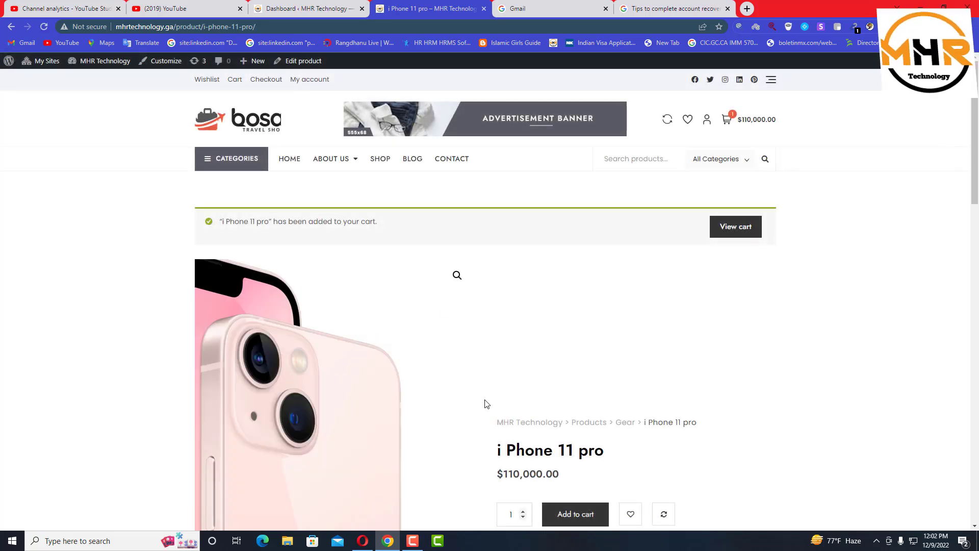
{"action": "scroll", "coordinate": [621, 407], "scroll_direction": "down", "scroll_amount": 5}
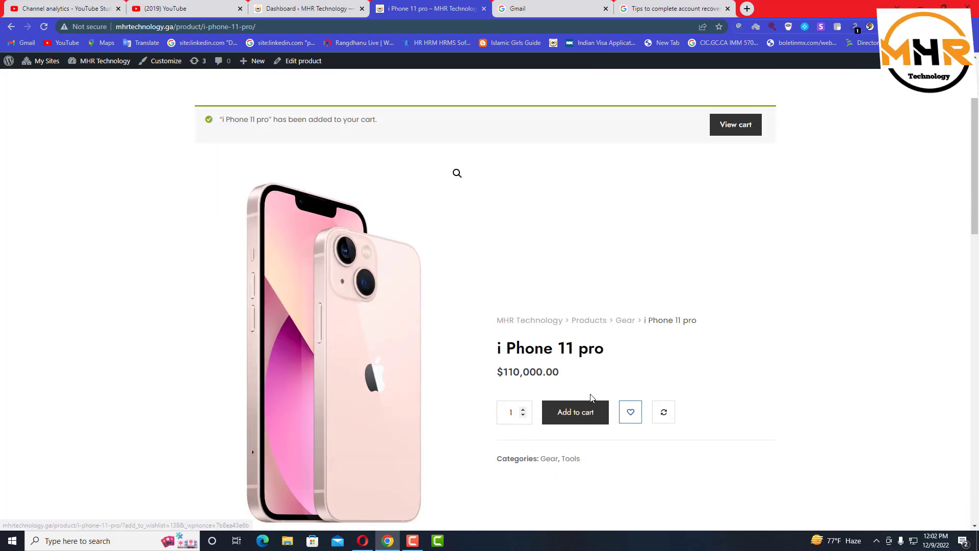
{"action": "left_click", "coordinate": [575, 259]}
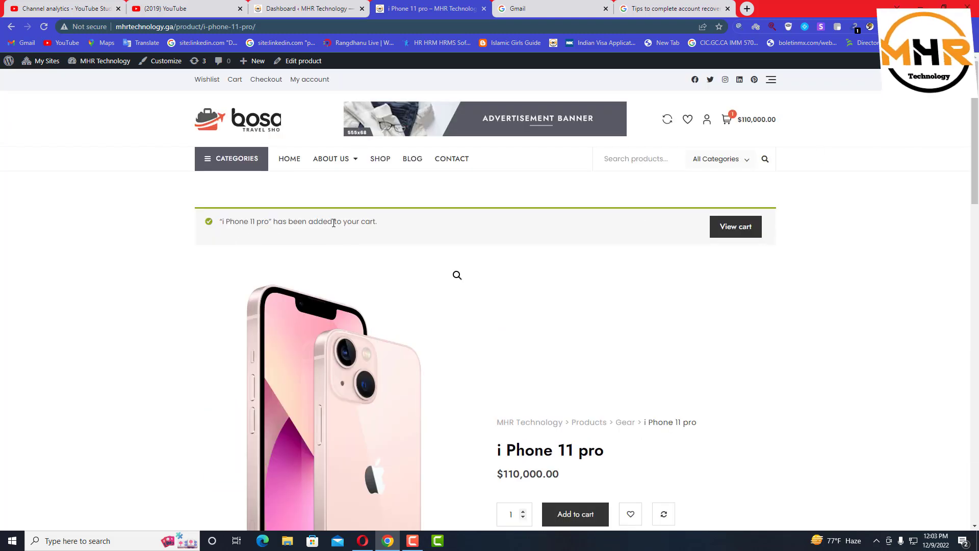
Apply the saved coupon code in the cart, which is rejected as non-existent
{"action": "left_click", "coordinate": [738, 227]}
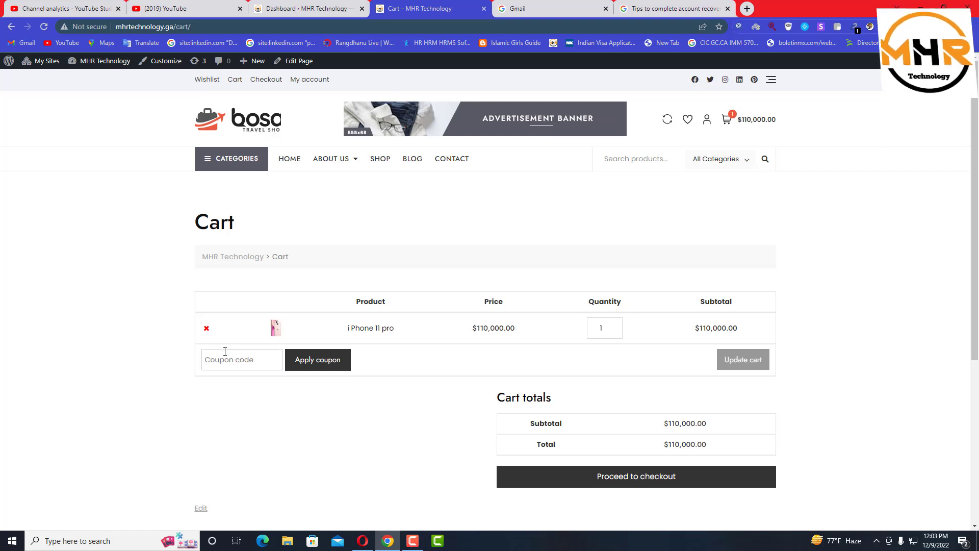
{"action": "left_click", "coordinate": [241, 361]}
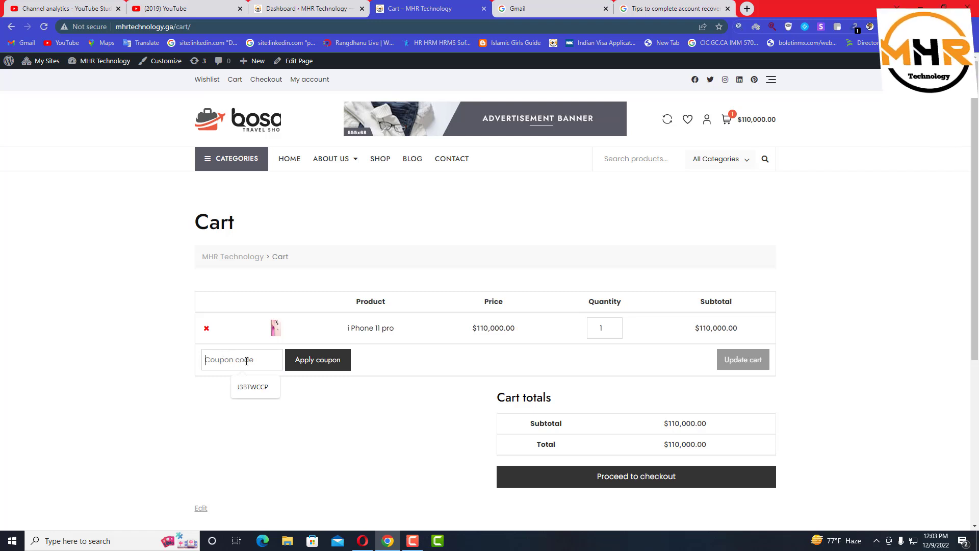
{"action": "left_click", "coordinate": [260, 387]}
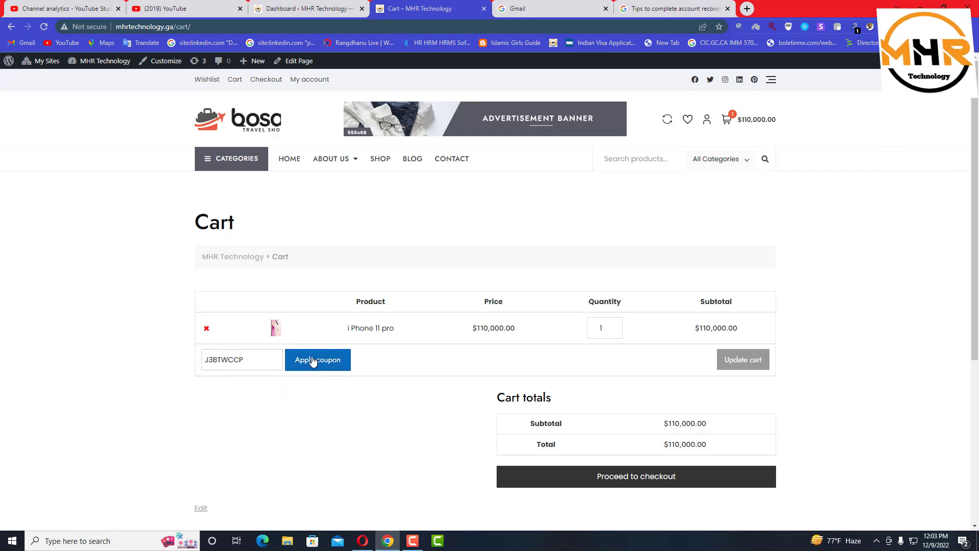
{"action": "left_click", "coordinate": [309, 362]}
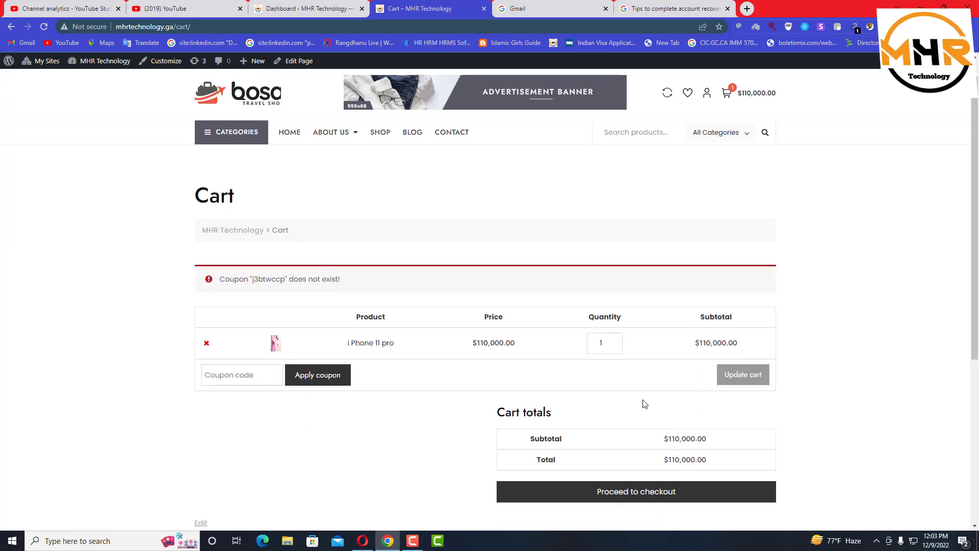
{"action": "scroll", "coordinate": [274, 326], "scroll_direction": "down", "scroll_amount": 4}
{"action": "scroll", "coordinate": [336, 269], "scroll_direction": "down", "scroll_amount": 3}
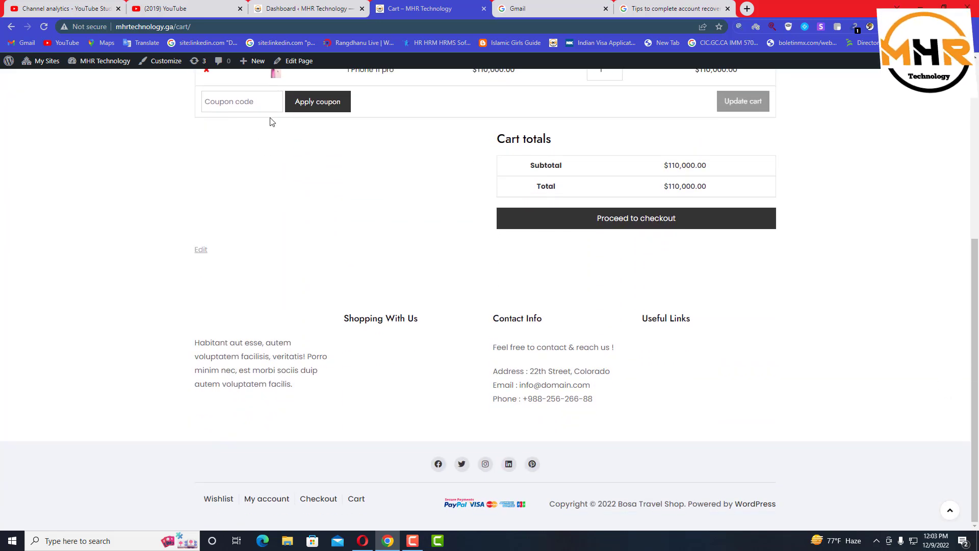
{"action": "left_click_drag", "start_coordinate": [976, 358], "coordinate": [976, 224]}
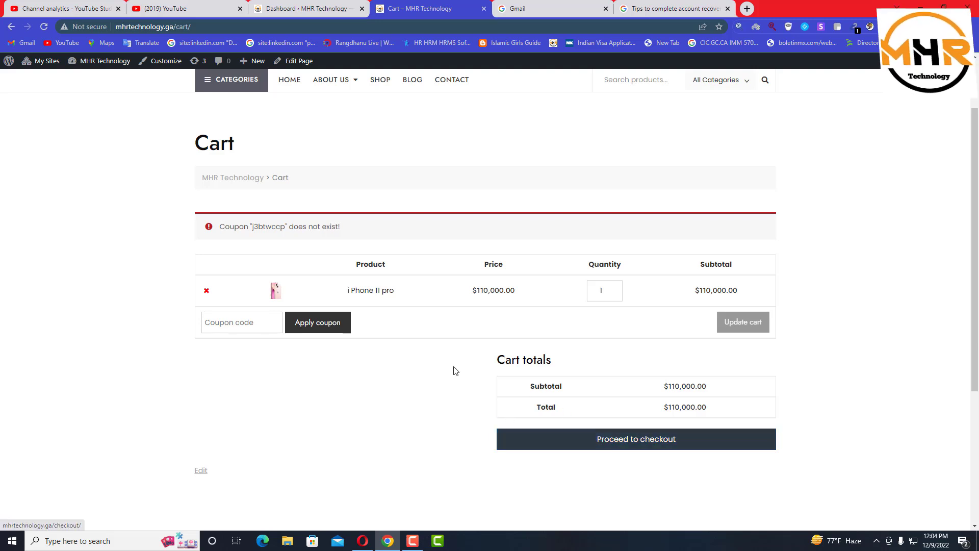
Check out the $110,000.00 order, see no payment methods, then go to the admin dashboard
{"action": "left_click", "coordinate": [617, 444]}
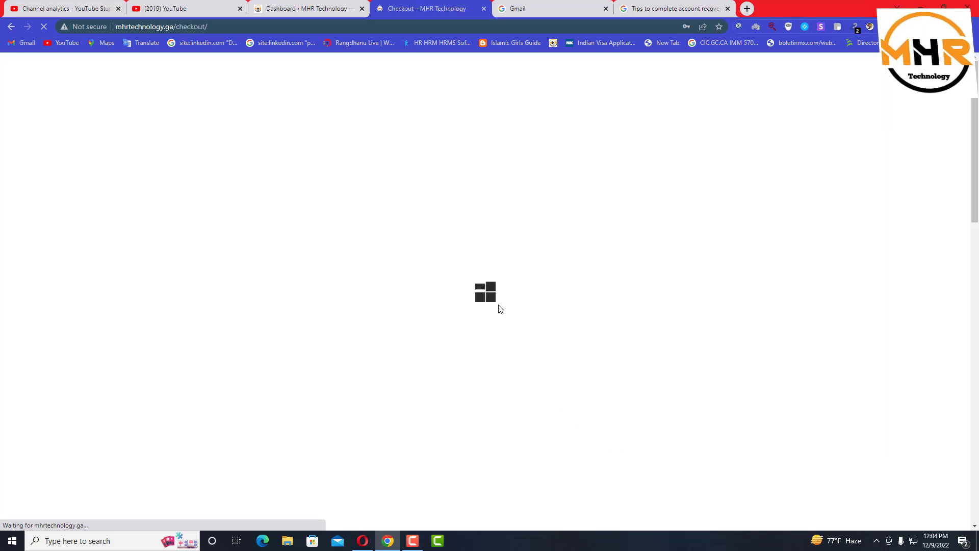
{"action": "scroll", "coordinate": [520, 396], "scroll_direction": "down", "scroll_amount": 1}
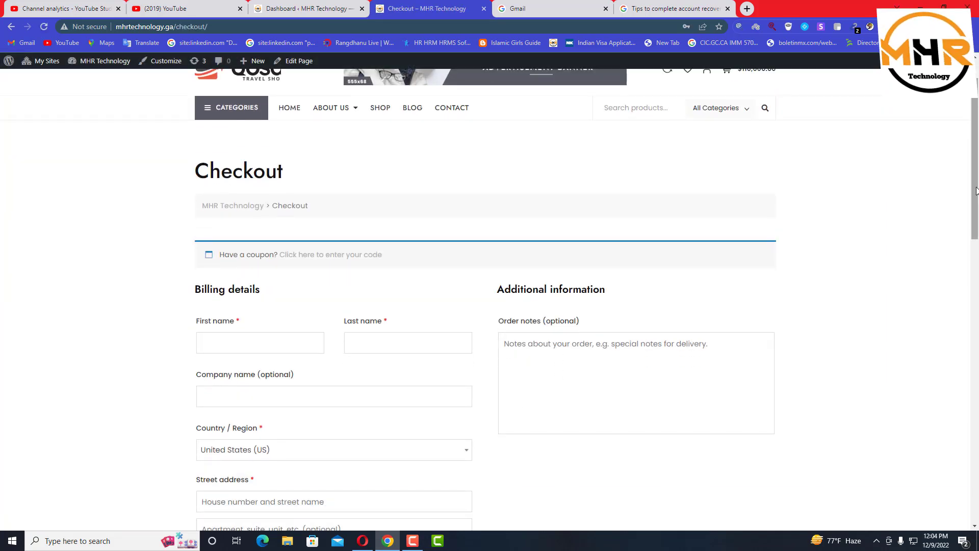
{"action": "left_click_drag", "start_coordinate": [977, 203], "coordinate": [978, 299]}
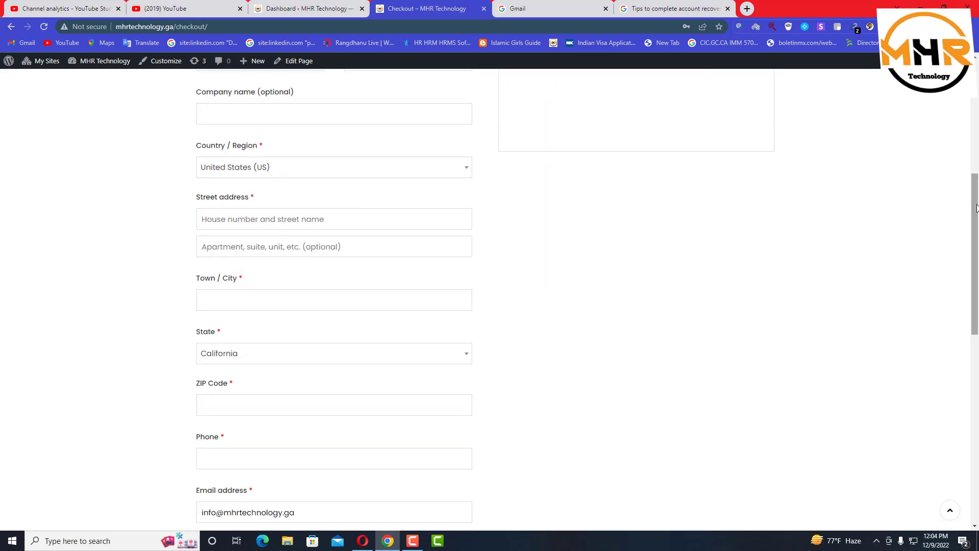
{"action": "scroll", "coordinate": [968, 253], "scroll_direction": "down", "scroll_amount": 1}
{"action": "scroll", "coordinate": [968, 252], "scroll_direction": "down", "scroll_amount": 7}
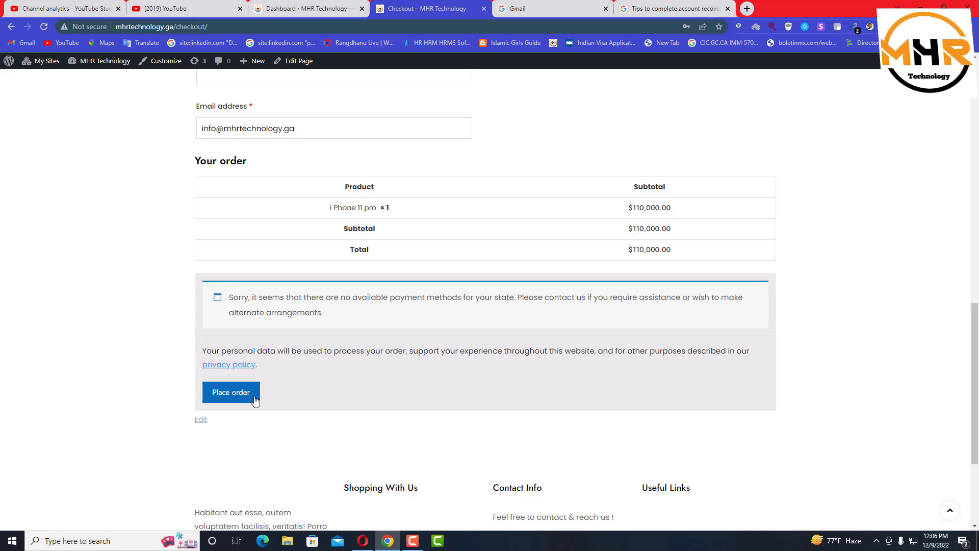
{"action": "left_click", "coordinate": [313, 4]}
Go to My Sites > Network Admin and open Plugins > Add New
{"action": "mouse_move", "coordinate": [66, 174]}
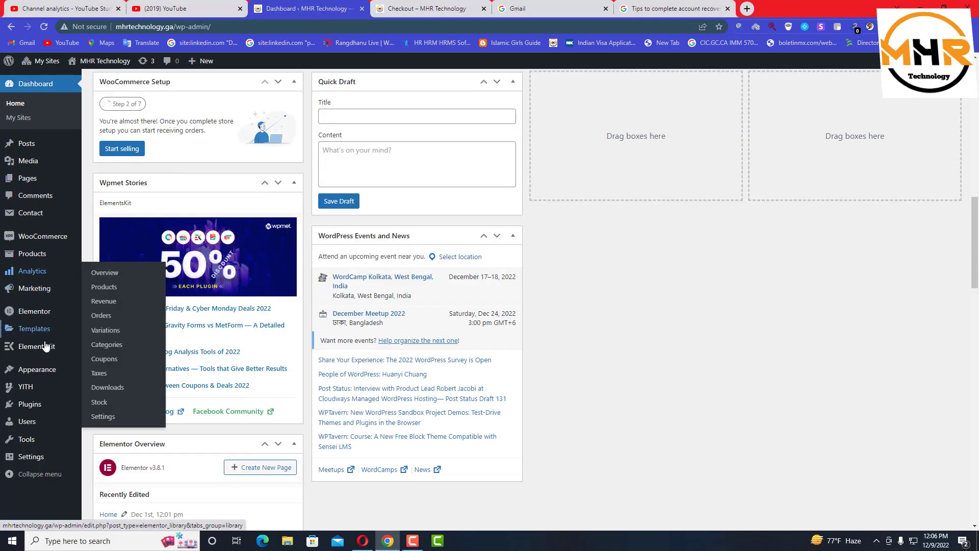
{"action": "mouse_move", "coordinate": [40, 63]}
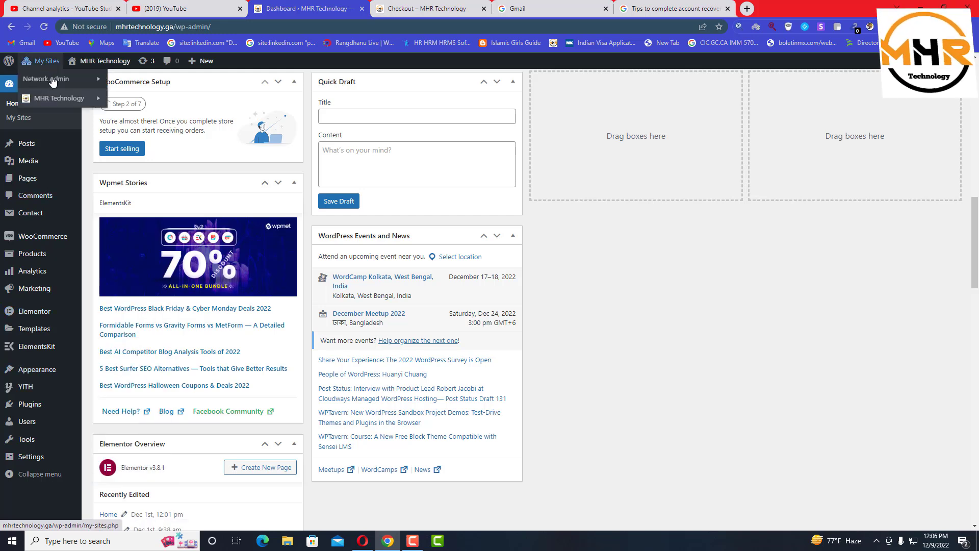
{"action": "mouse_move", "coordinate": [43, 88]}
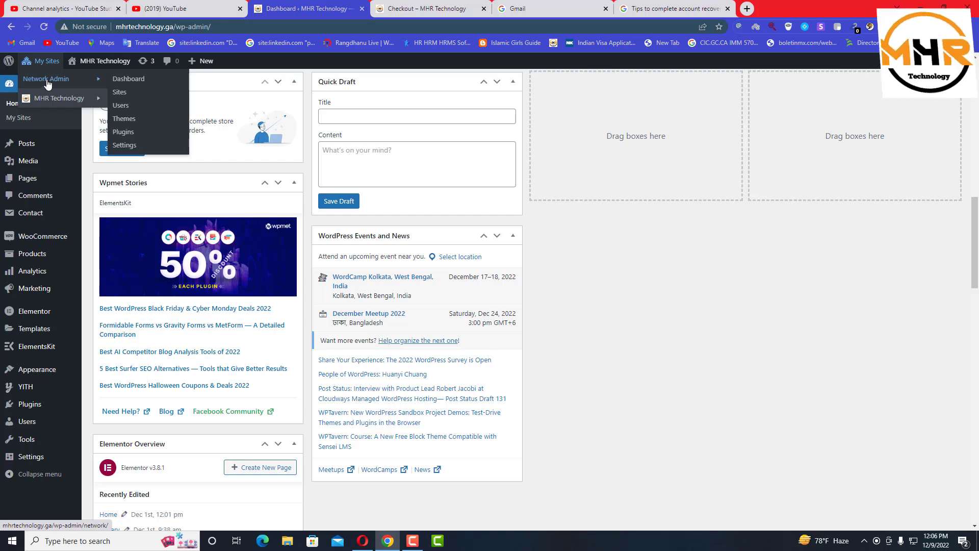
{"action": "left_click", "coordinate": [57, 83]}
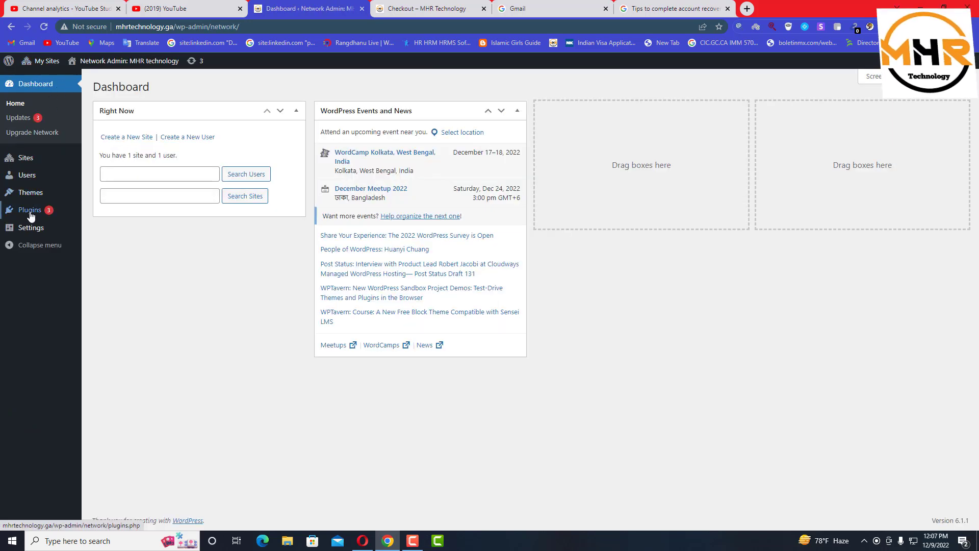
{"action": "mouse_move", "coordinate": [40, 212]}
{"action": "left_click", "coordinate": [104, 227]}
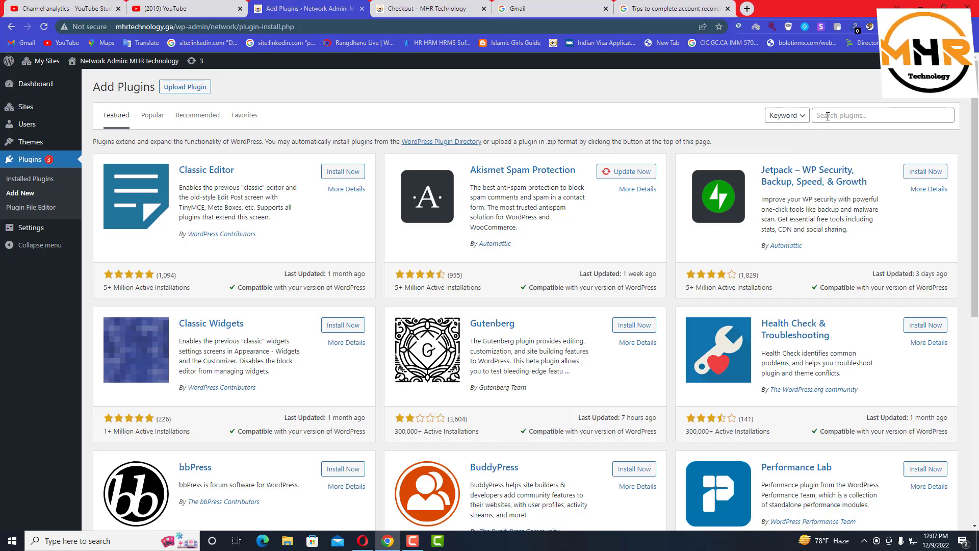
Search plugins for 'bd payment' (7 results) and open the DC Nagad Payment details
{"action": "left_click", "coordinate": [828, 116]}
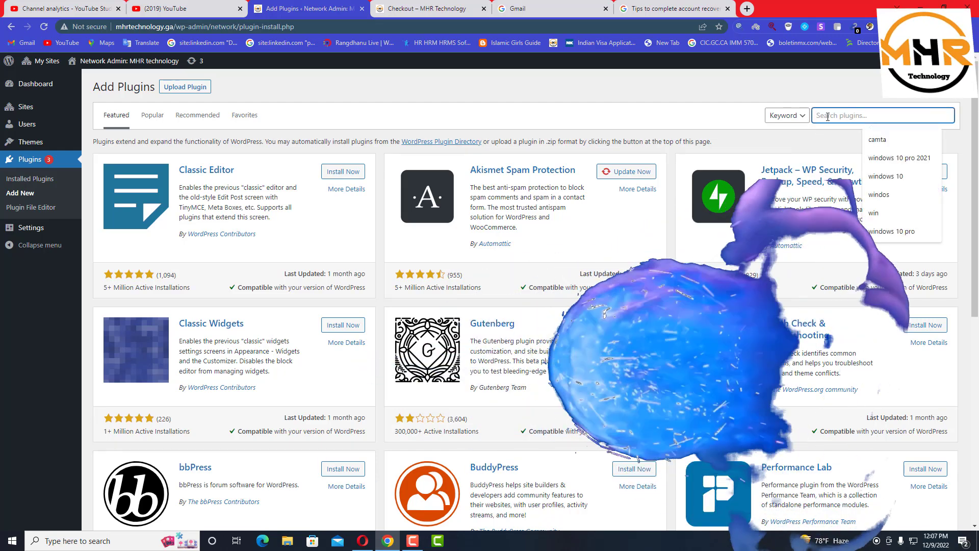
{"action": "type", "text": "bd"}
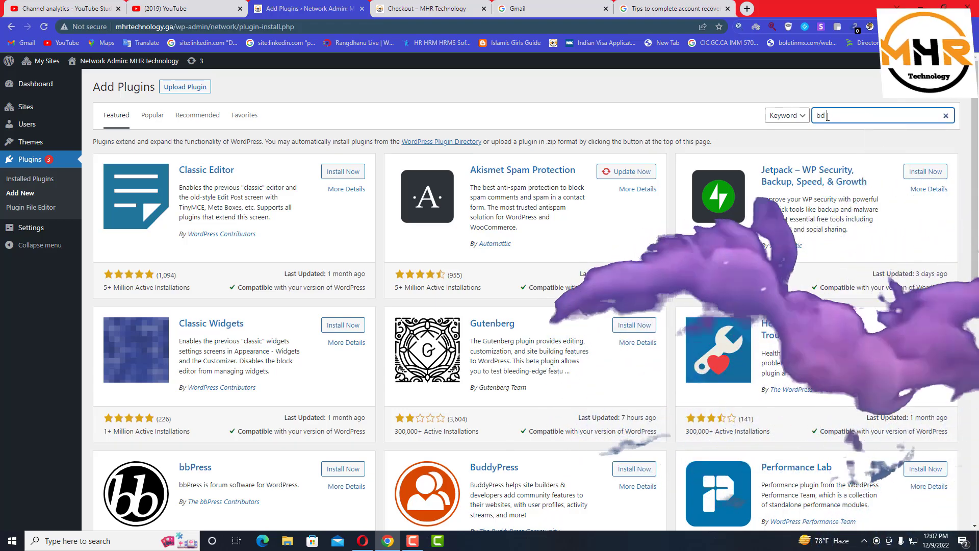
{"action": "type", "text": " m"}
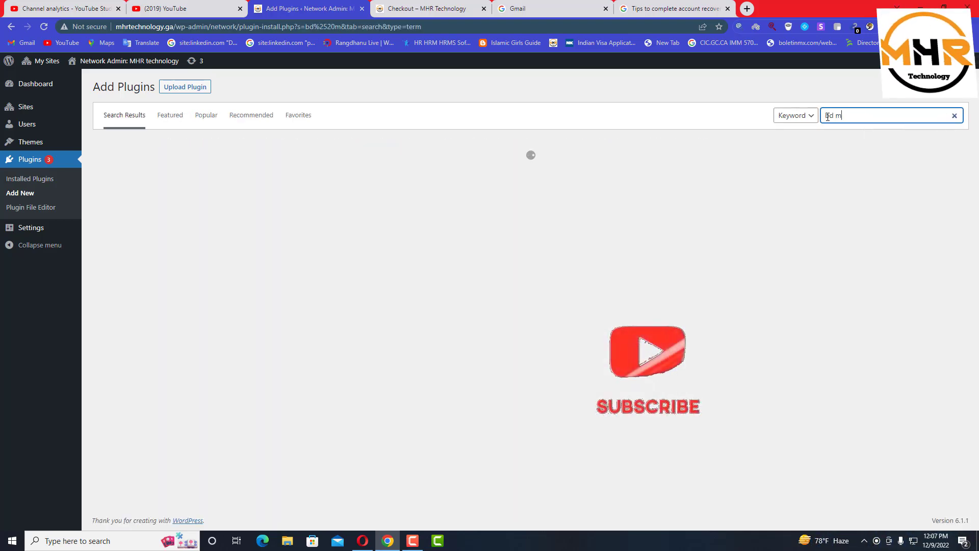
{"action": "key", "text": "BackSpace"}
{"action": "type", "text": "payment"}
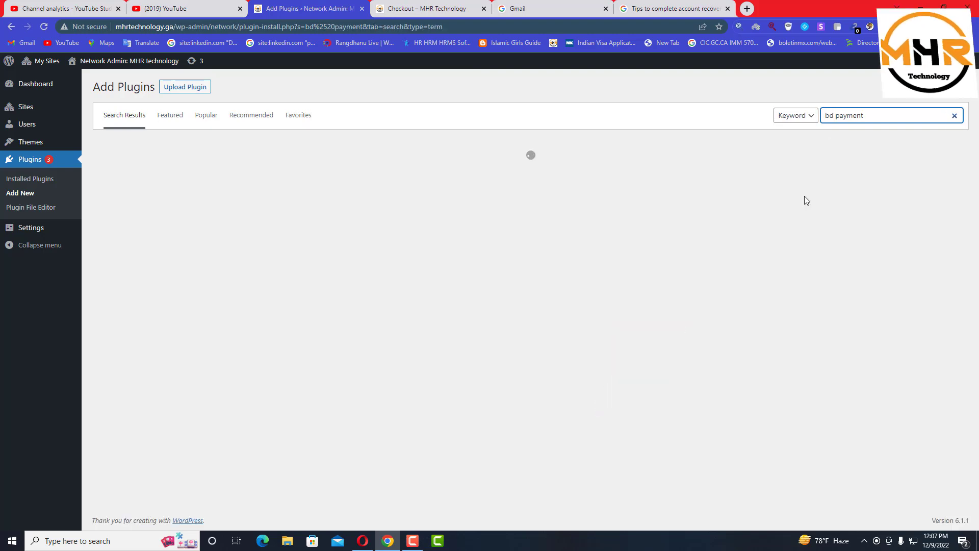
{"action": "scroll", "coordinate": [631, 287], "scroll_direction": "down", "scroll_amount": 3}
{"action": "scroll", "coordinate": [631, 288], "scroll_direction": "up", "scroll_amount": 3}
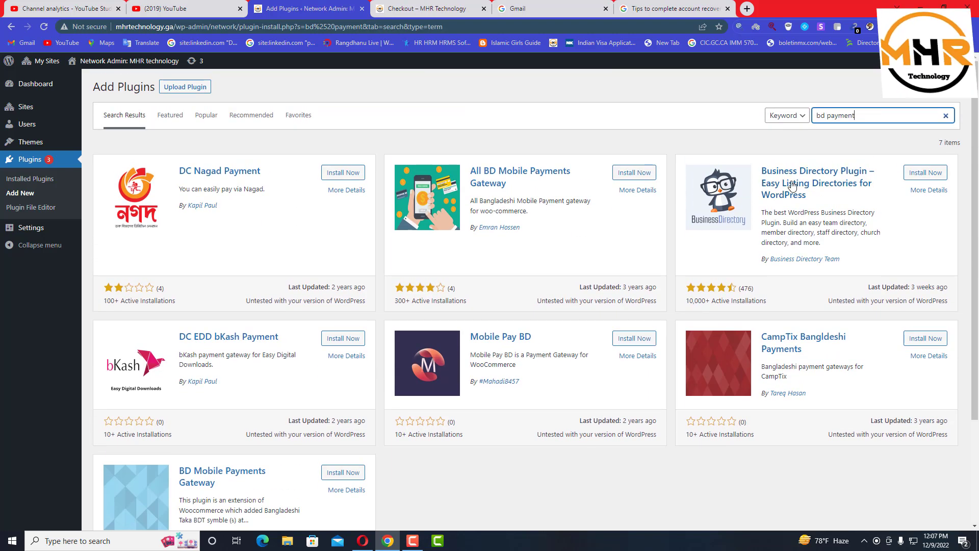
{"action": "left_click_drag", "start_coordinate": [857, 115], "coordinate": [784, 119]}
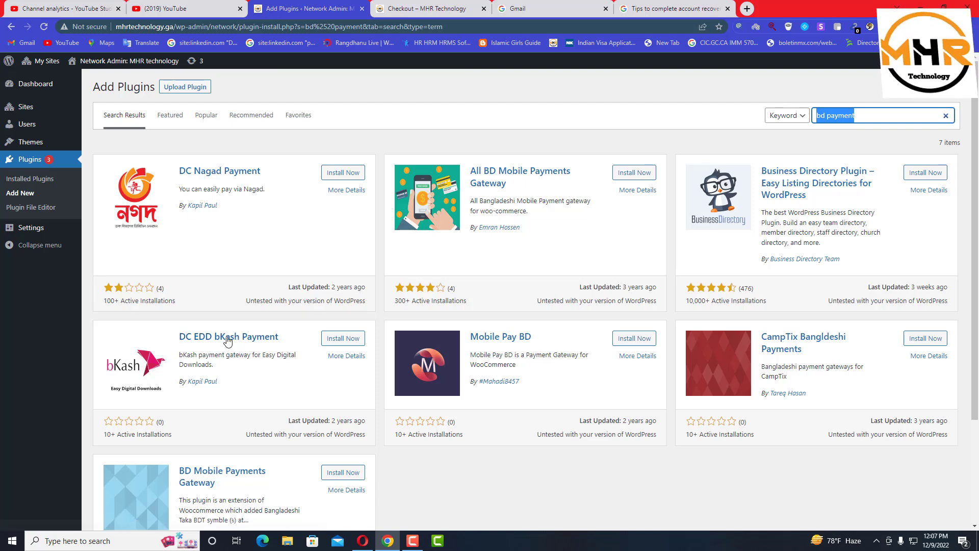
{"action": "left_click", "coordinate": [242, 172]}
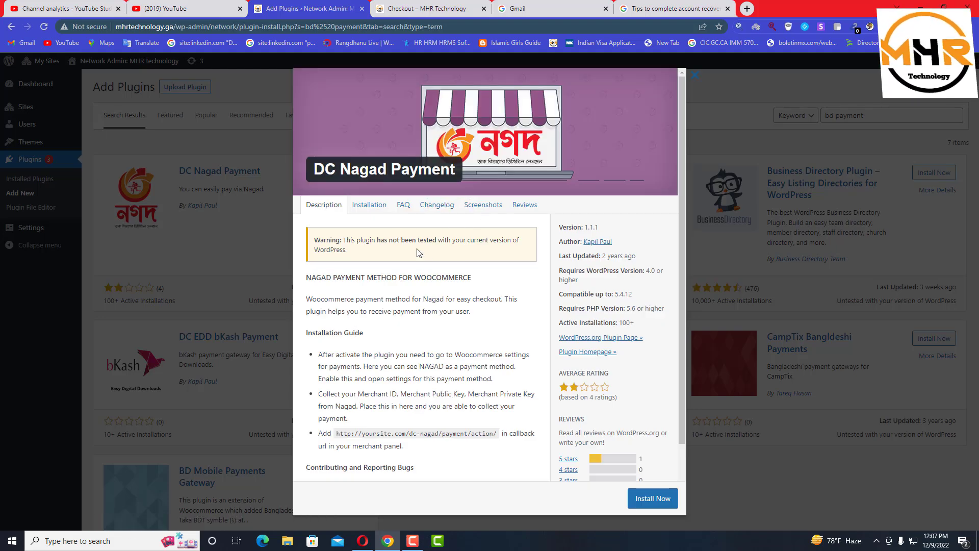
Browse the DC Nagad Payment screenshots, viewing the Nagad payment and checkout images full size
{"action": "left_click", "coordinate": [481, 206]}
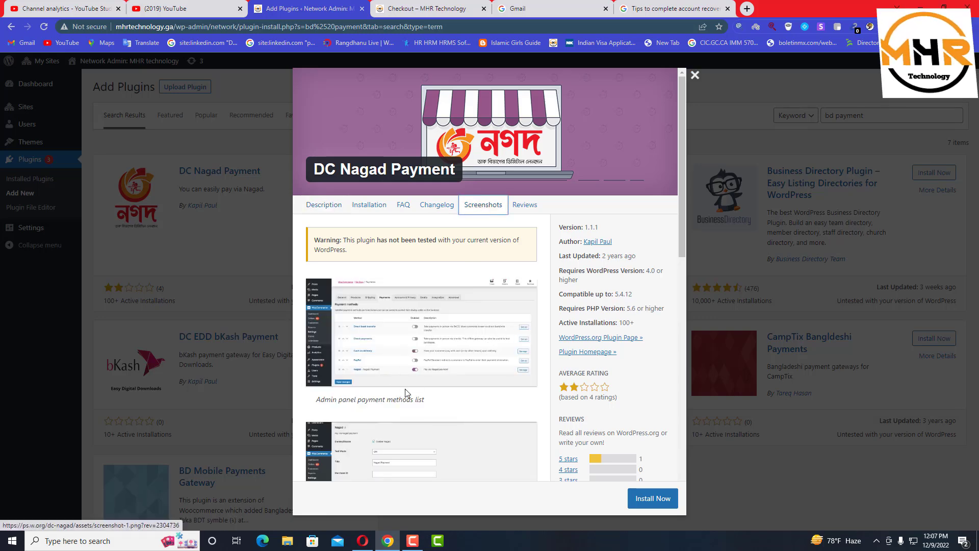
{"action": "scroll", "coordinate": [405, 388], "scroll_direction": "down", "scroll_amount": 1}
{"action": "scroll", "coordinate": [352, 391], "scroll_direction": "down", "scroll_amount": 5}
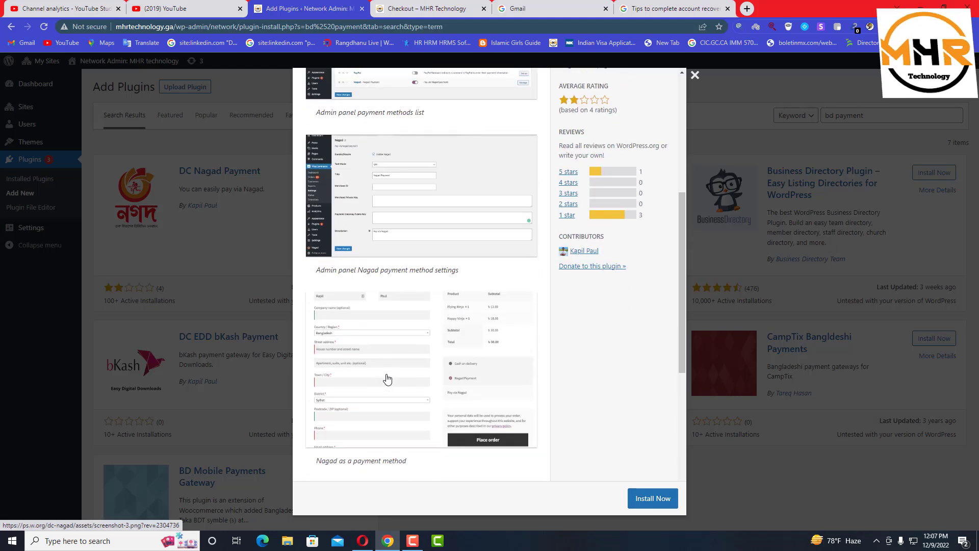
{"action": "scroll", "coordinate": [394, 345], "scroll_direction": "down", "scroll_amount": 3}
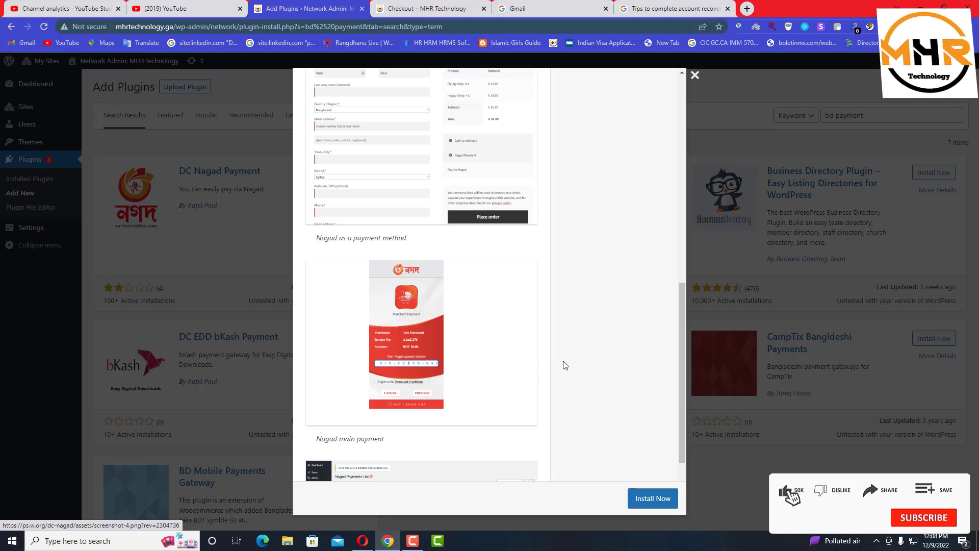
{"action": "left_click_drag", "start_coordinate": [681, 356], "coordinate": [682, 348]}
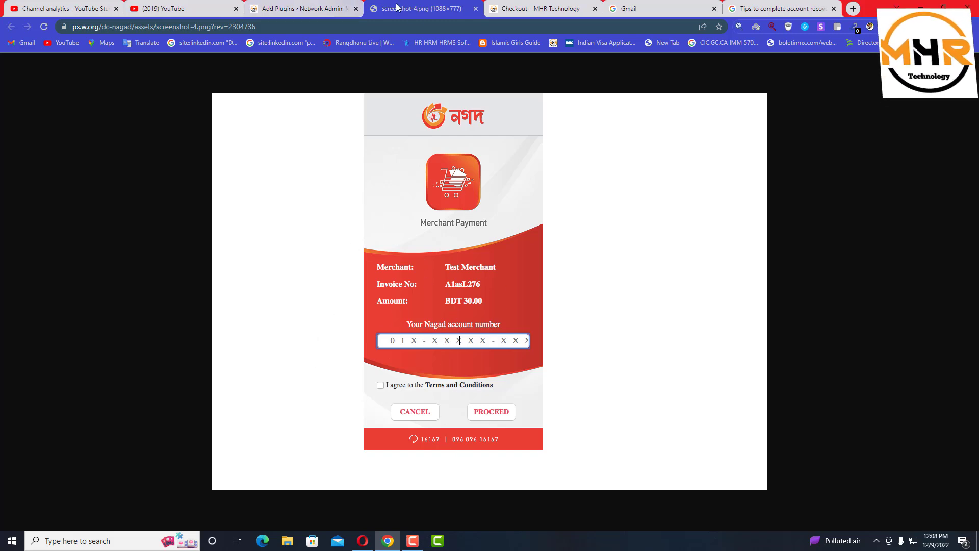
{"action": "left_click", "coordinate": [475, 9]}
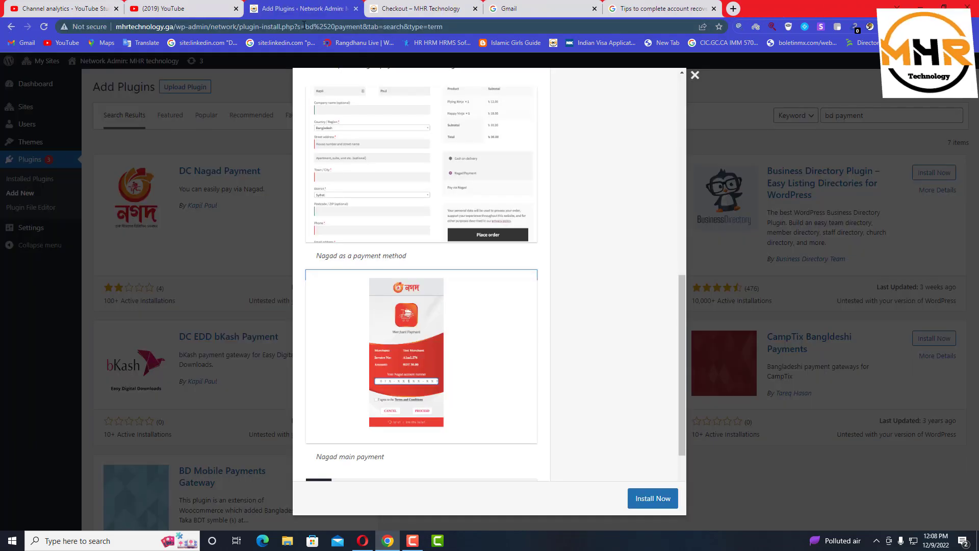
{"action": "left_click", "coordinate": [416, 193]}
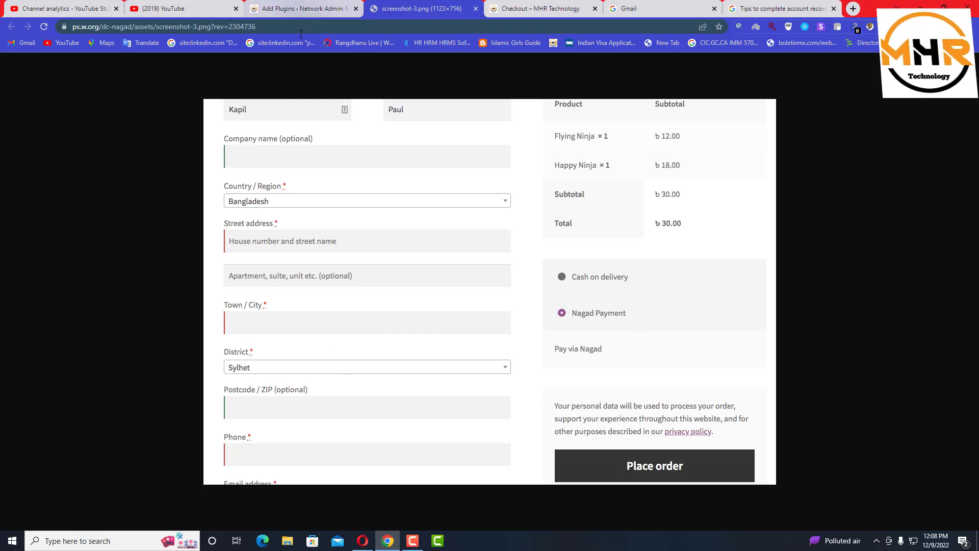
{"action": "left_click", "coordinate": [476, 9]}
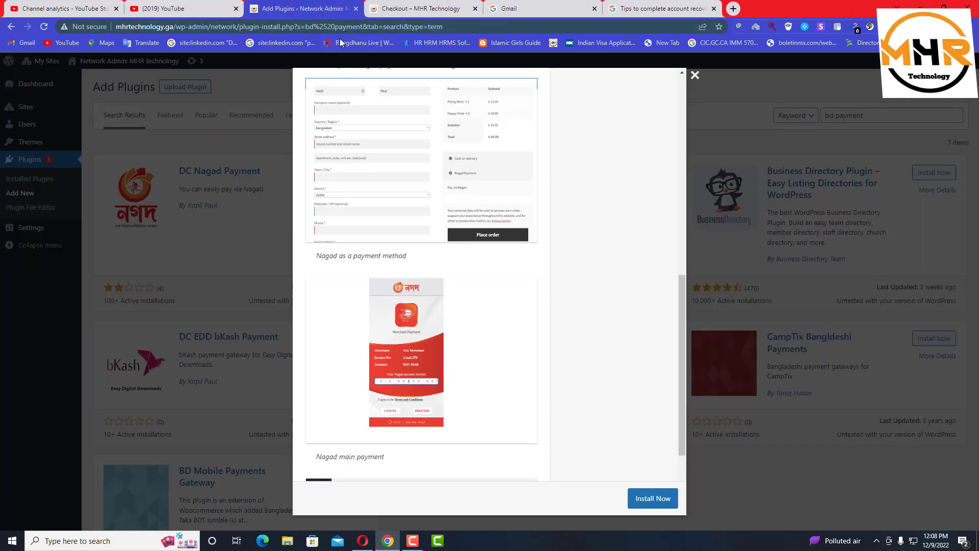
{"action": "scroll", "coordinate": [495, 158], "scroll_direction": "up", "scroll_amount": 1}
{"action": "scroll", "coordinate": [497, 161], "scroll_direction": "down", "scroll_amount": 1}
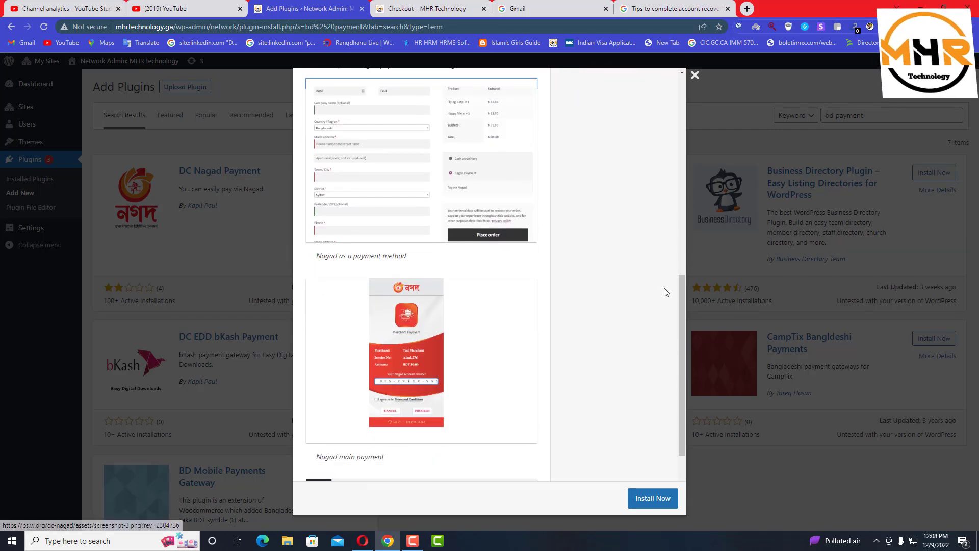
{"action": "left_click_drag", "start_coordinate": [681, 298], "coordinate": [663, 124]}
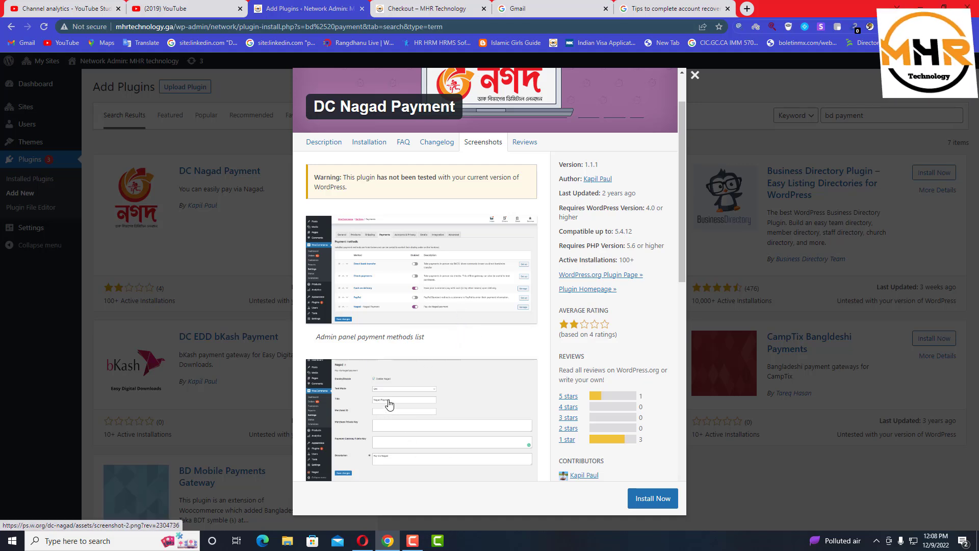
Close the DC Nagad details and search plugins for 'bkash' instead, getting 15 results
{"action": "left_click", "coordinate": [695, 75]}
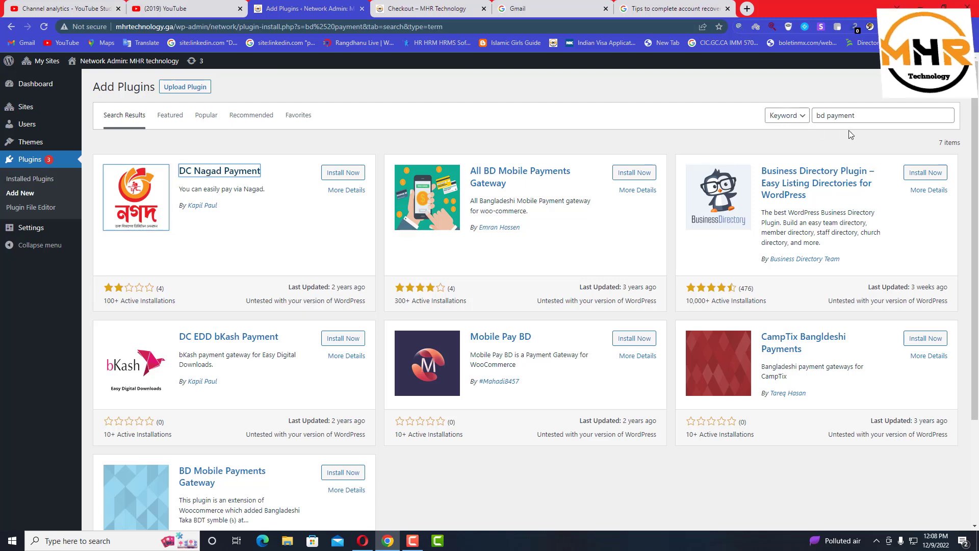
{"action": "left_click_drag", "start_coordinate": [908, 115], "coordinate": [724, 123]}
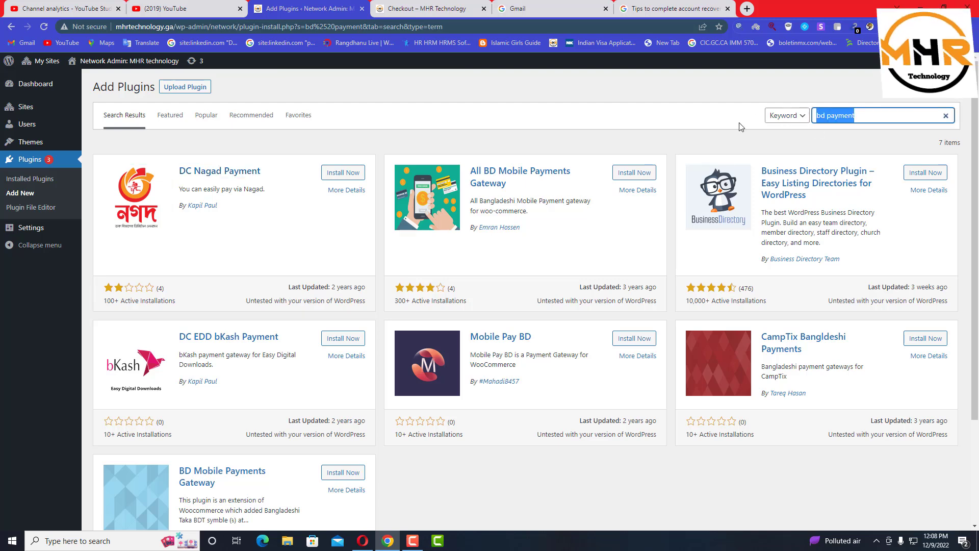
{"action": "key", "text": "BackSpace"}
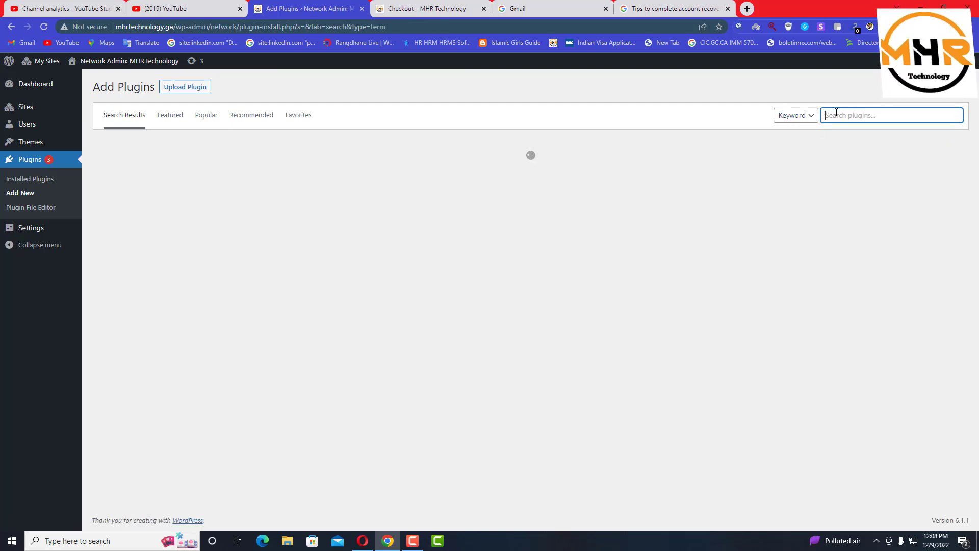
{"action": "left_click", "coordinate": [825, 115]}
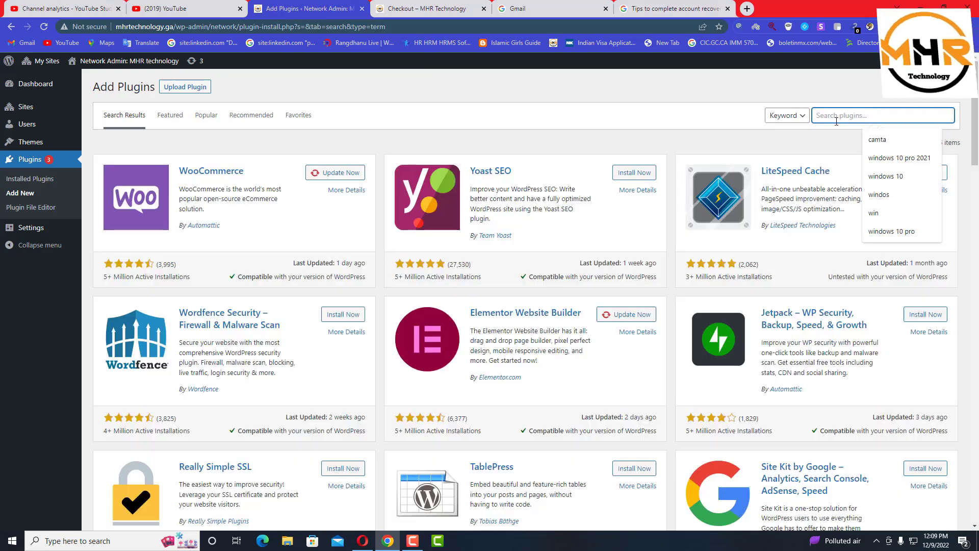
{"action": "type", "text": "bkash"}
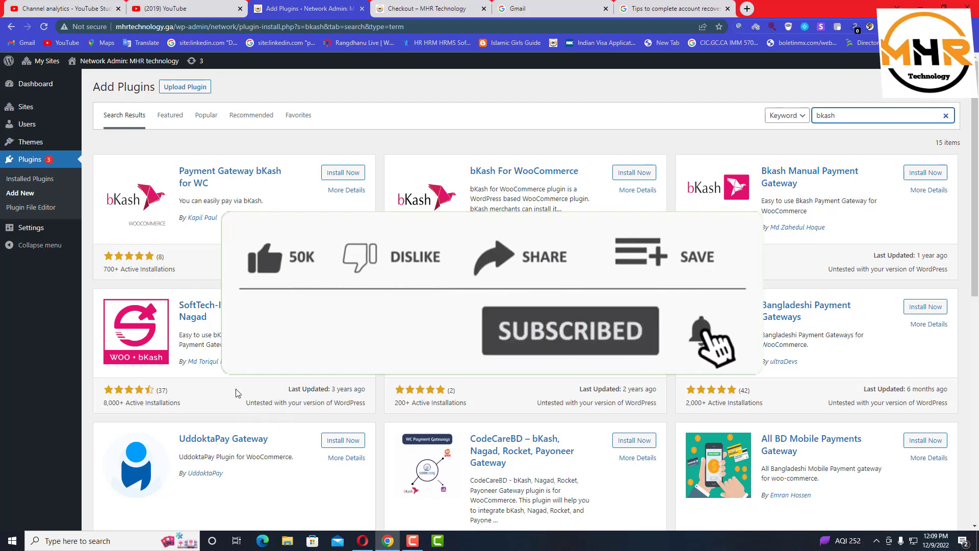
{"action": "scroll", "coordinate": [177, 374], "scroll_direction": "down", "scroll_amount": 1}
{"action": "scroll", "coordinate": [209, 309], "scroll_direction": "down", "scroll_amount": 2}
{"action": "scroll", "coordinate": [209, 309], "scroll_direction": "up", "scroll_amount": 3}
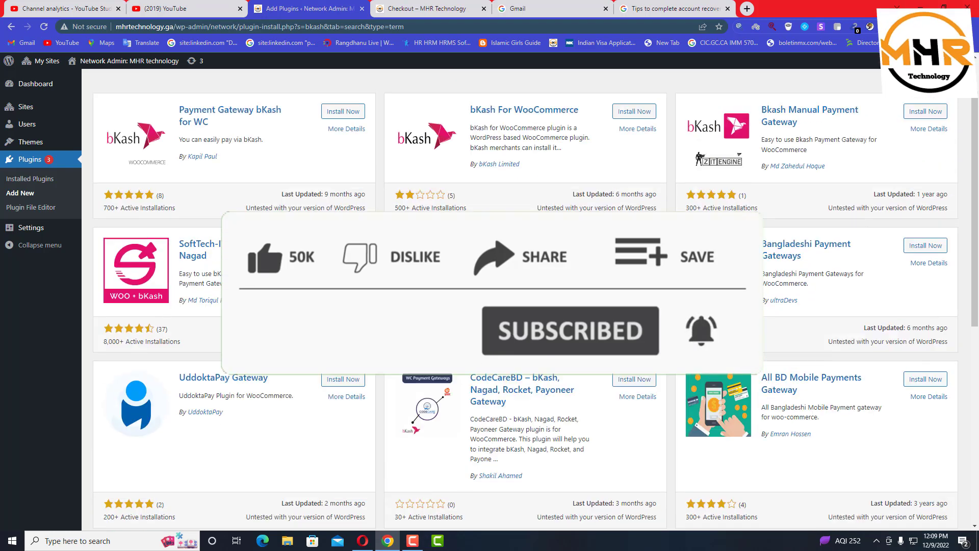
Open the SoftTech-IT bKash, Rocket, Nagad plugin details and scroll through its screenshots
{"action": "left_click", "coordinate": [209, 308]}
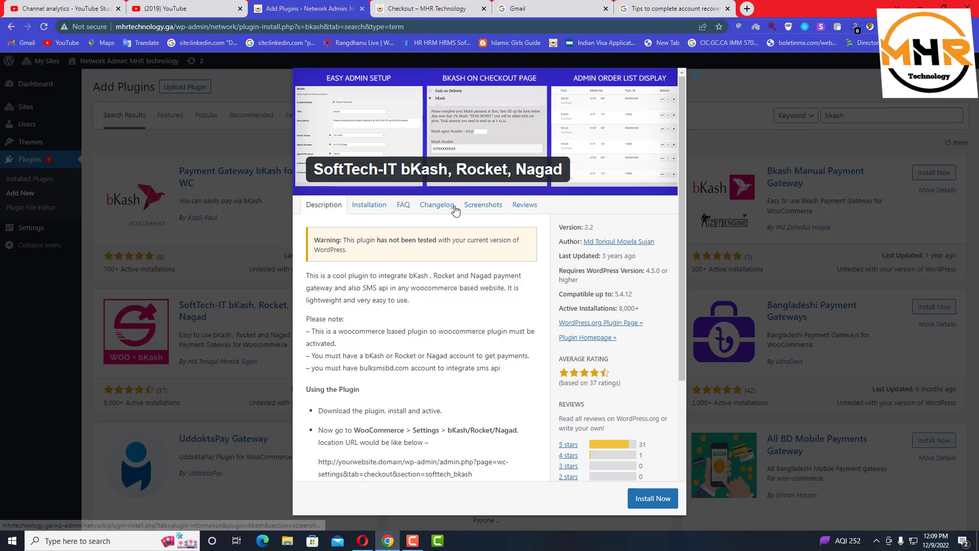
{"action": "left_click", "coordinate": [470, 210]}
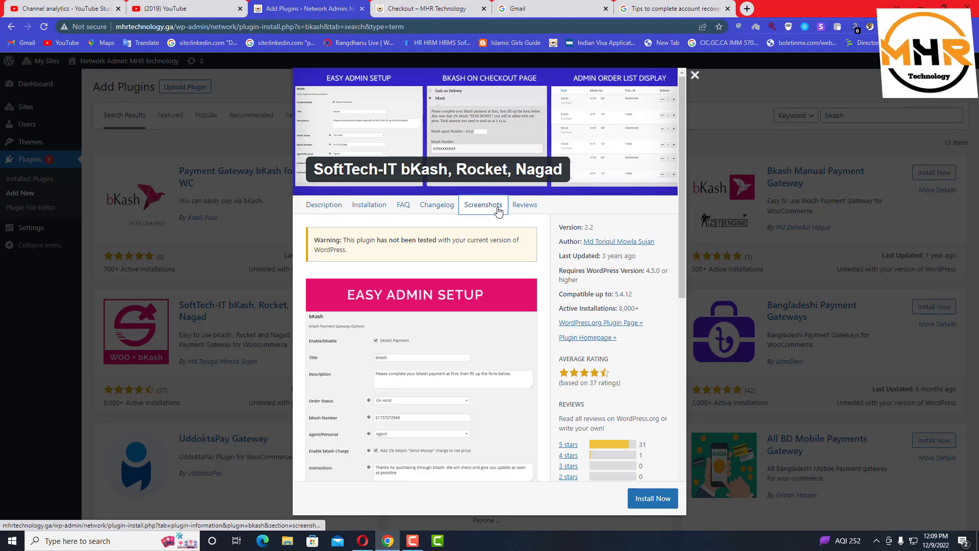
{"action": "scroll", "coordinate": [434, 415], "scroll_direction": "down", "scroll_amount": 1}
{"action": "scroll", "coordinate": [434, 413], "scroll_direction": "down", "scroll_amount": 3}
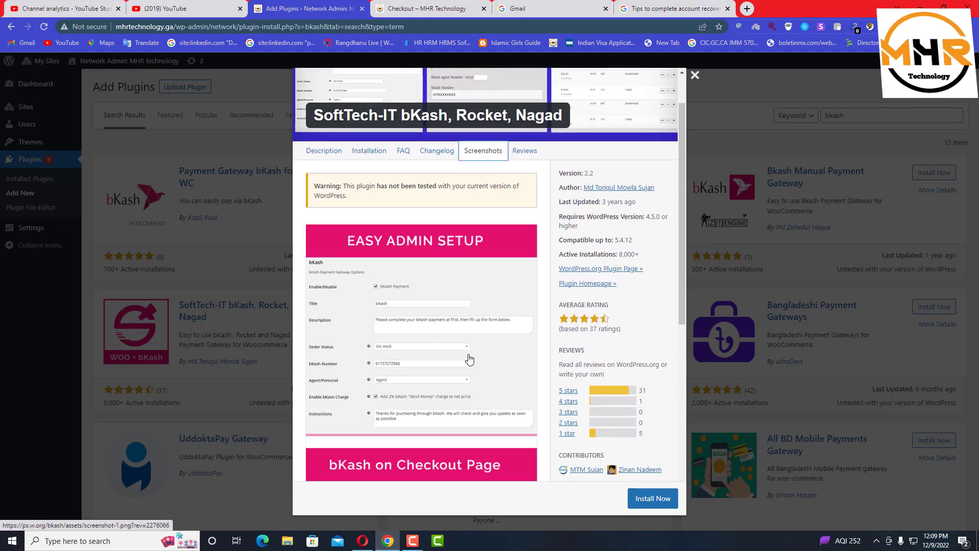
{"action": "scroll", "coordinate": [470, 359], "scroll_direction": "down", "scroll_amount": 4}
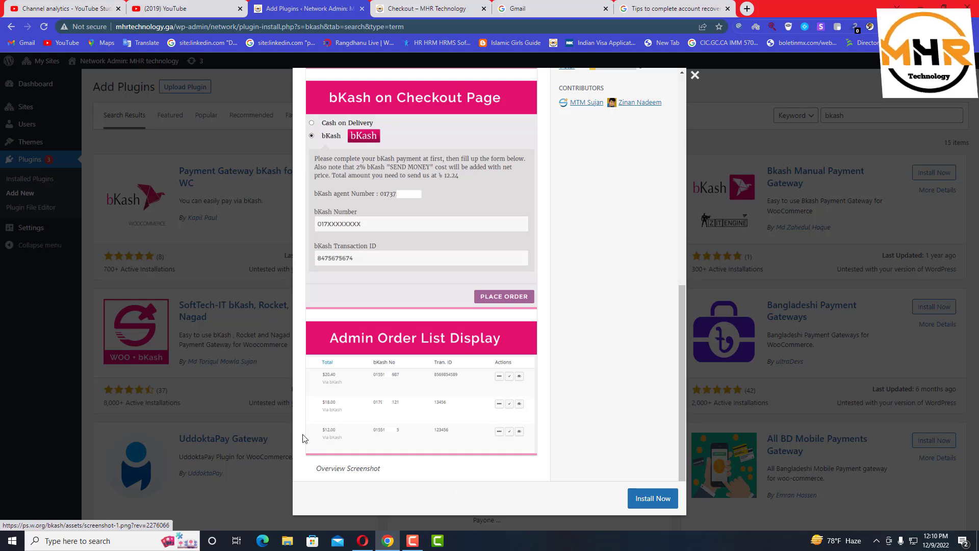
Install and activate the SoftTech-IT bKash, Rocket, Nagad plugin
{"action": "left_click", "coordinate": [650, 503]}
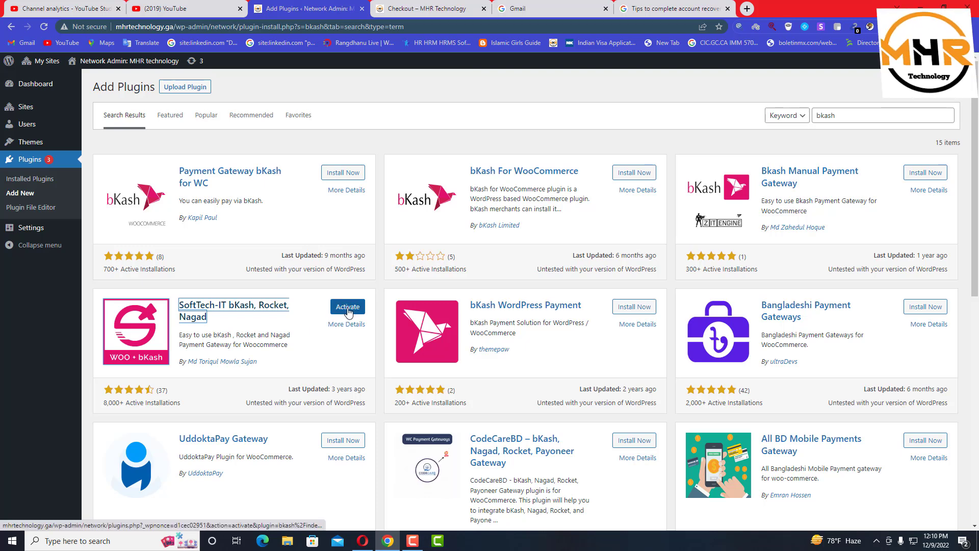
{"action": "left_click", "coordinate": [349, 309]}
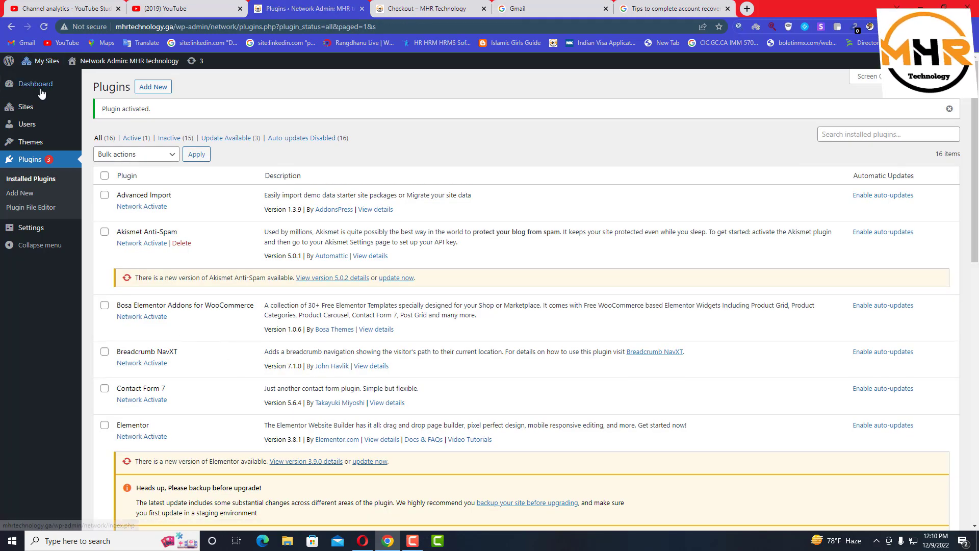
Get past the safe-browsing warning and open the MHR Technology site dashboard
{"action": "left_click", "coordinate": [70, 96]}
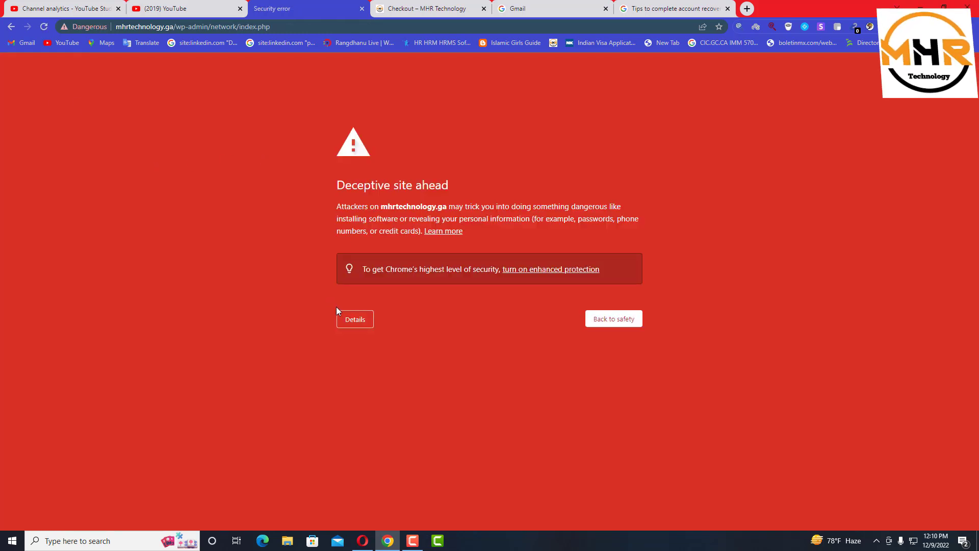
{"action": "left_click", "coordinate": [367, 320]}
{"action": "left_click", "coordinate": [368, 401]}
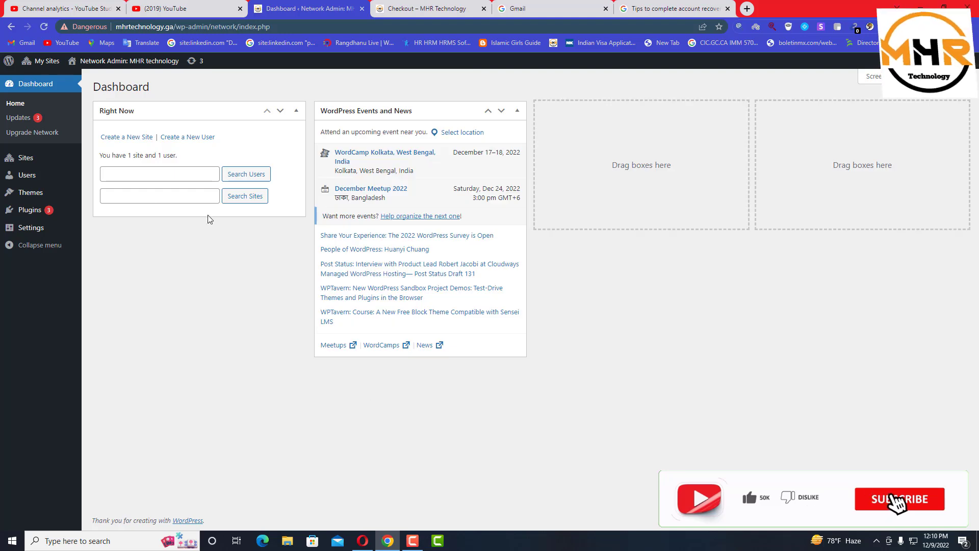
{"action": "mouse_move", "coordinate": [38, 62]}
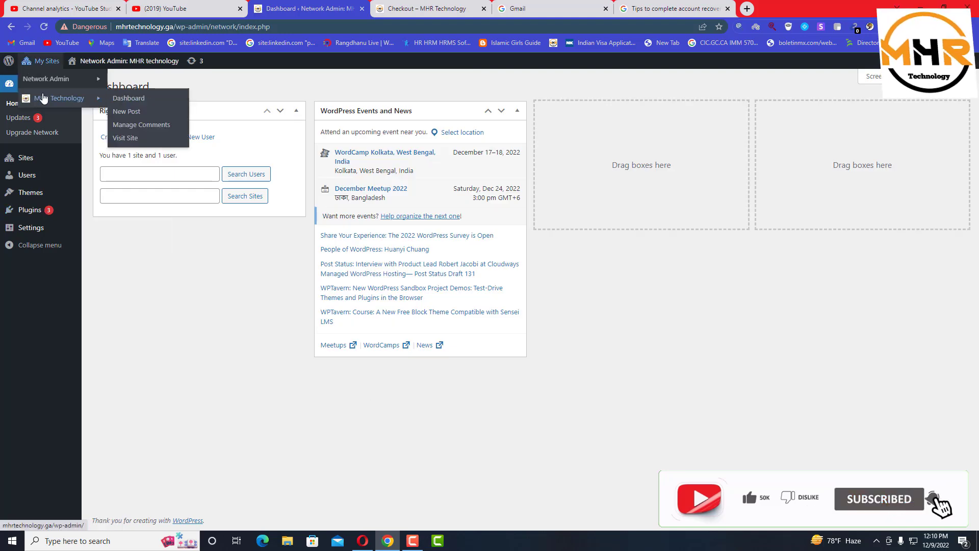
{"action": "left_click", "coordinate": [44, 98]}
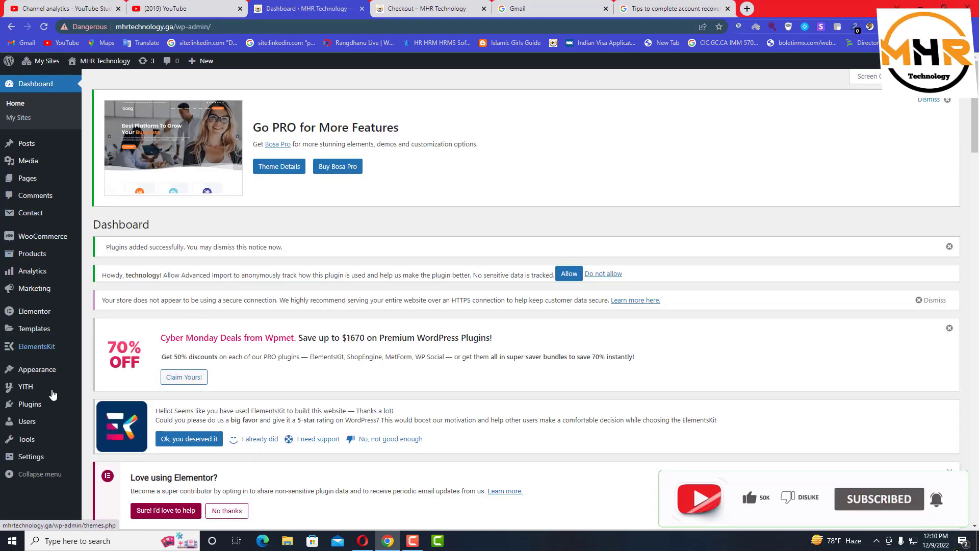
Show WooCommerce Payments settings, where bKash, Rocket and Nagad are listed as enabled
{"action": "mouse_move", "coordinate": [46, 392]}
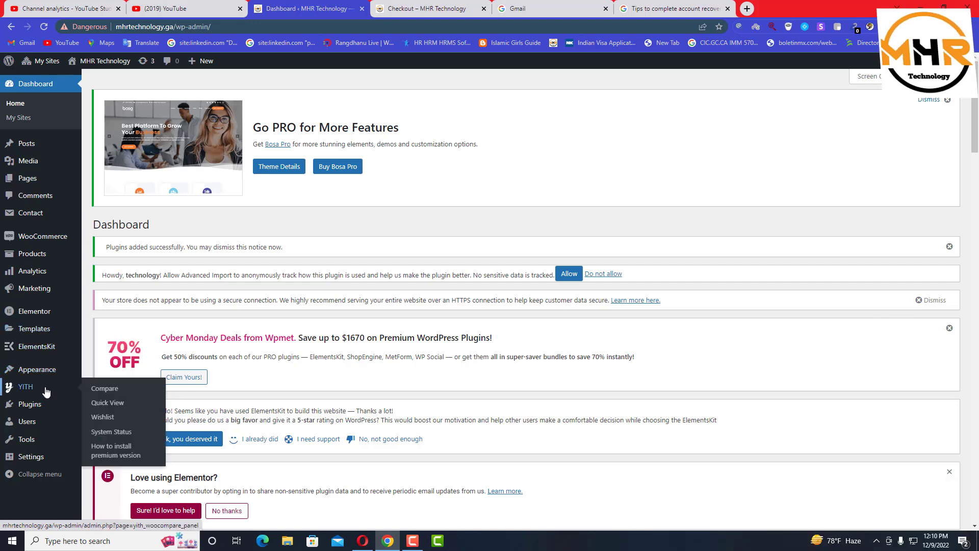
{"action": "mouse_move", "coordinate": [51, 236]}
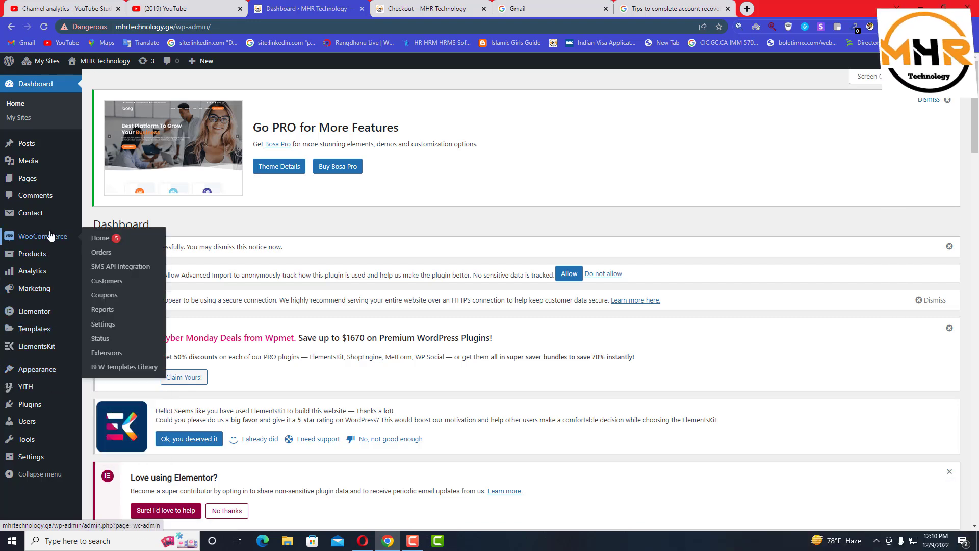
{"action": "left_click", "coordinate": [111, 330]}
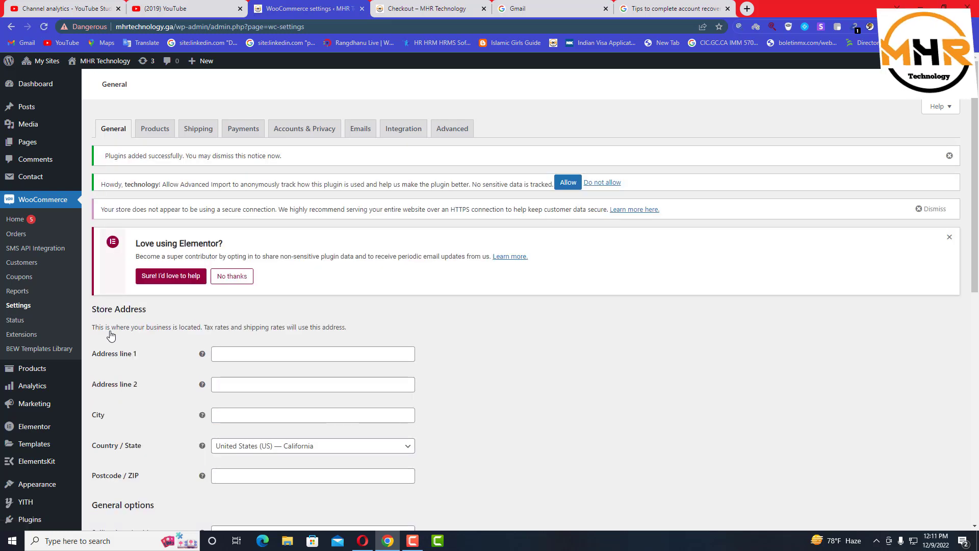
{"action": "left_click", "coordinate": [244, 132]}
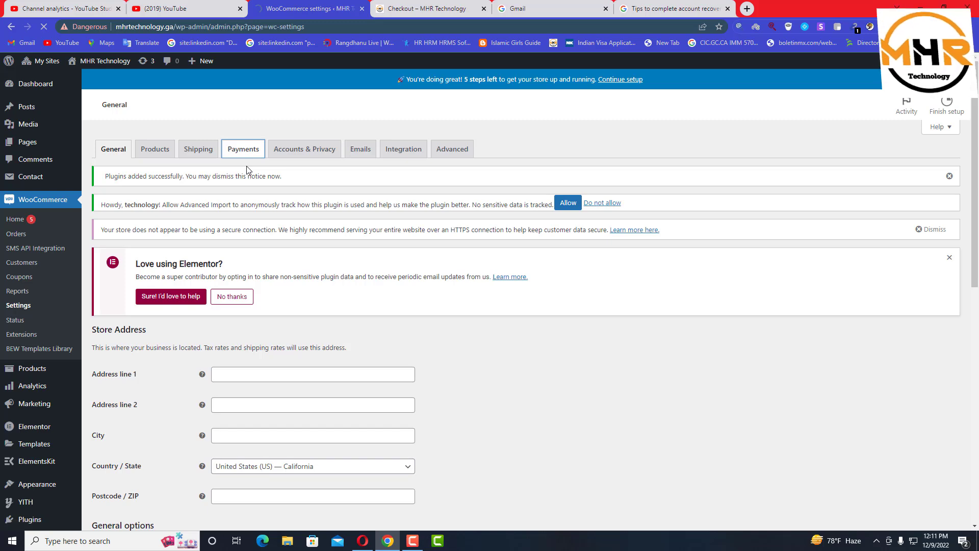
{"action": "scroll", "coordinate": [197, 465], "scroll_direction": "down", "scroll_amount": 3}
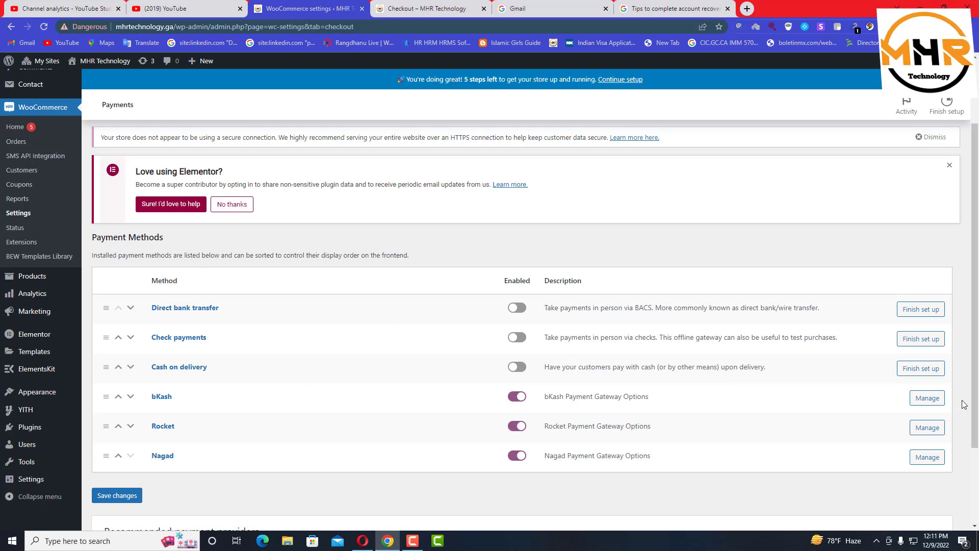
In the bKash gateway settings, enter the account number and choose Personal as the account type
{"action": "left_click", "coordinate": [938, 402]}
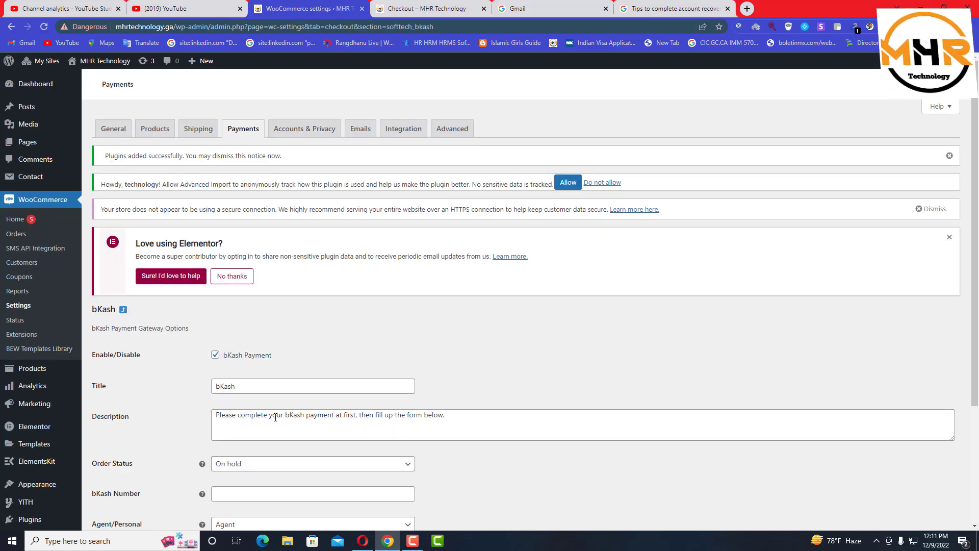
{"action": "scroll", "coordinate": [275, 417], "scroll_direction": "down", "scroll_amount": 3}
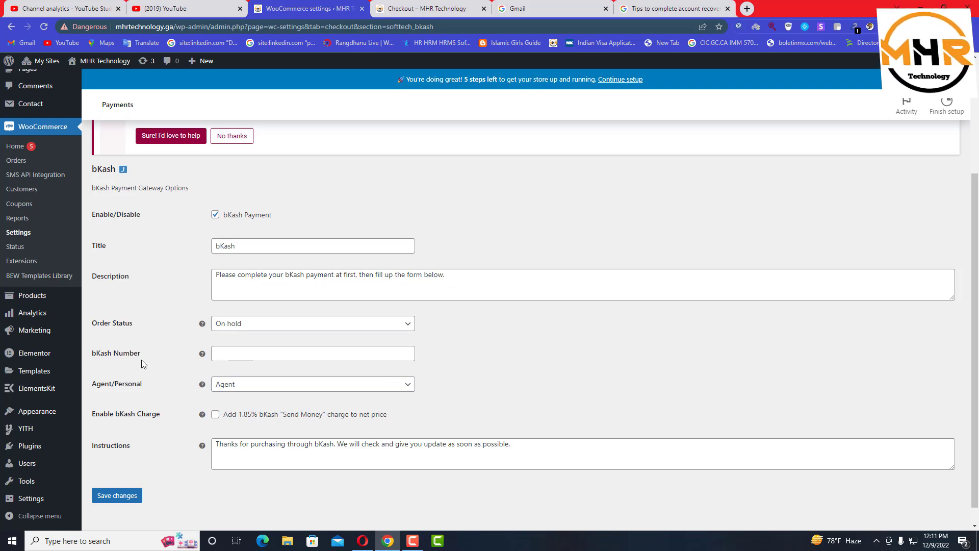
{"action": "left_click", "coordinate": [235, 355]}
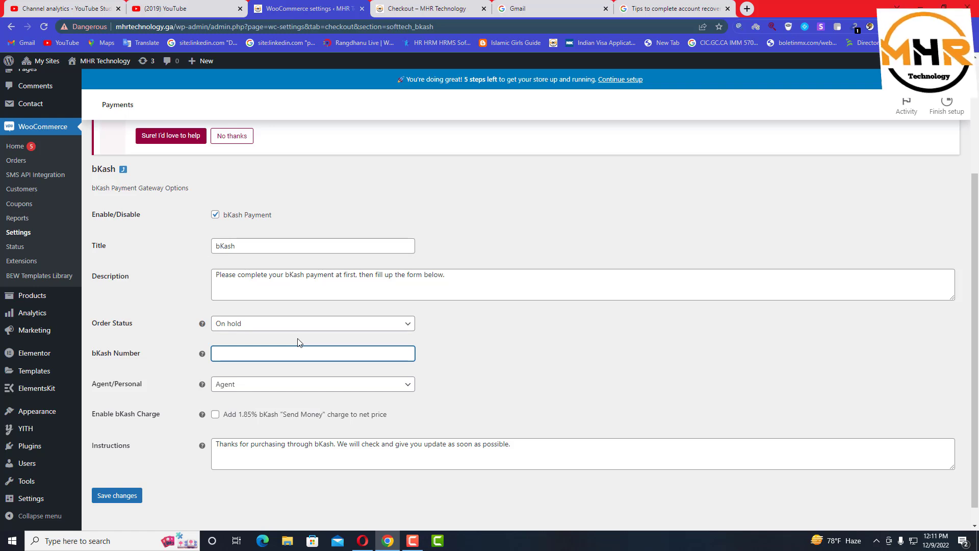
{"action": "left_click", "coordinate": [266, 393]}
{"action": "left_click", "coordinate": [263, 417]}
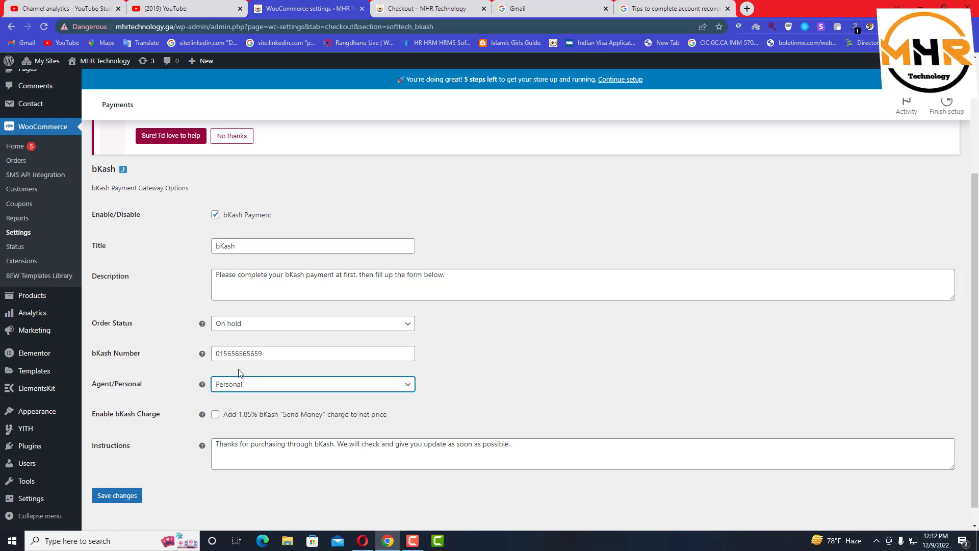
{"action": "left_click", "coordinate": [266, 330]}
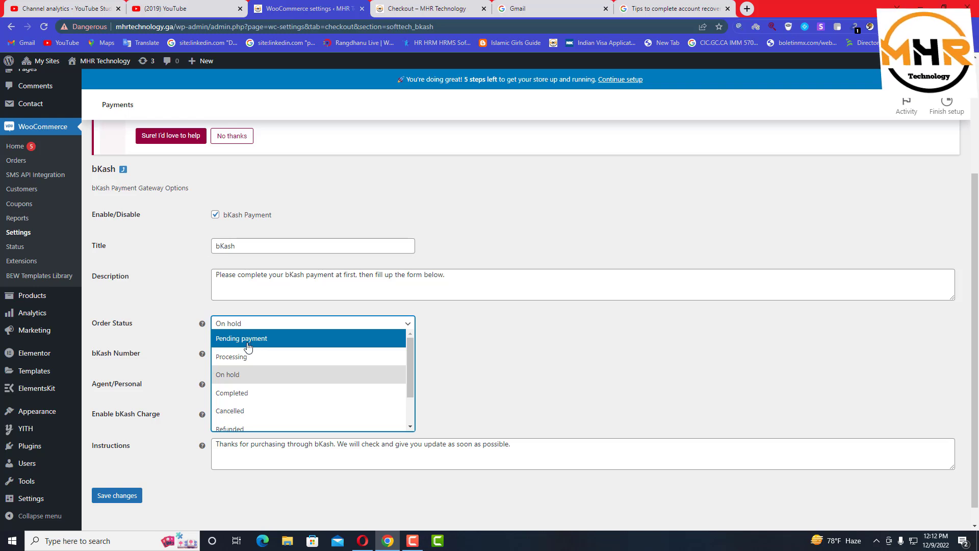
Keep the bKash order status at On hold and leave the Send Money charge option unchecked
{"action": "left_click", "coordinate": [266, 385]}
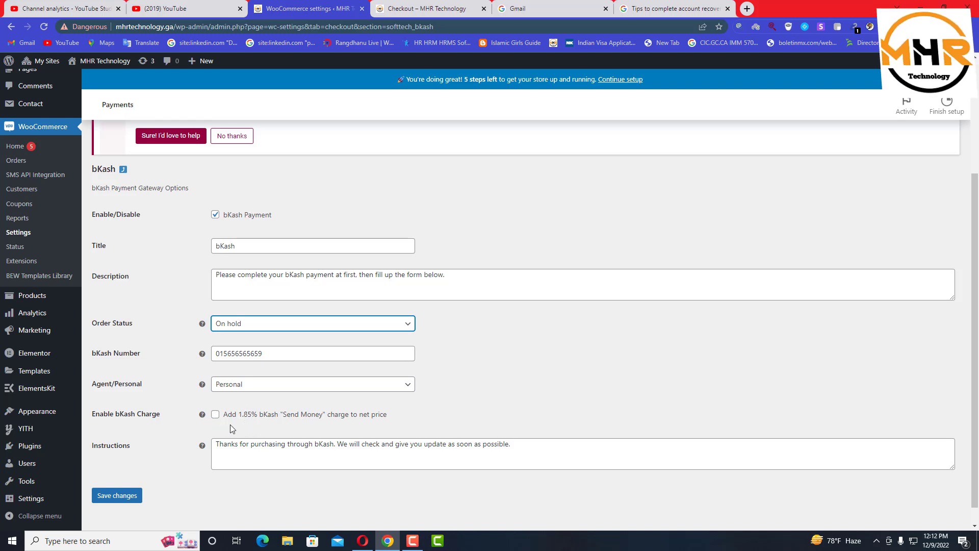
{"action": "left_click", "coordinate": [215, 414]}
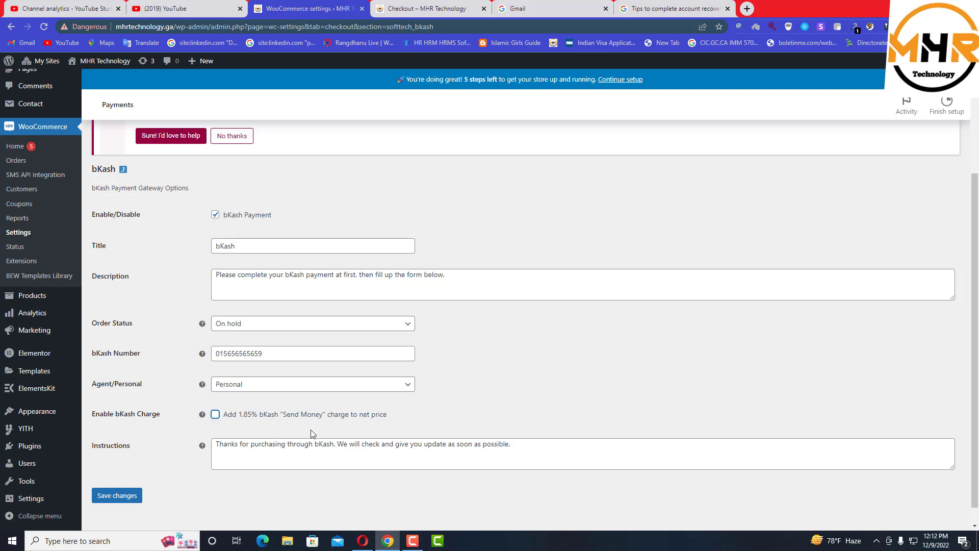
{"action": "left_click", "coordinate": [216, 415]}
Save the bKash settings with their customer instructions and return to the Payment Methods list
{"action": "left_click", "coordinate": [512, 447]}
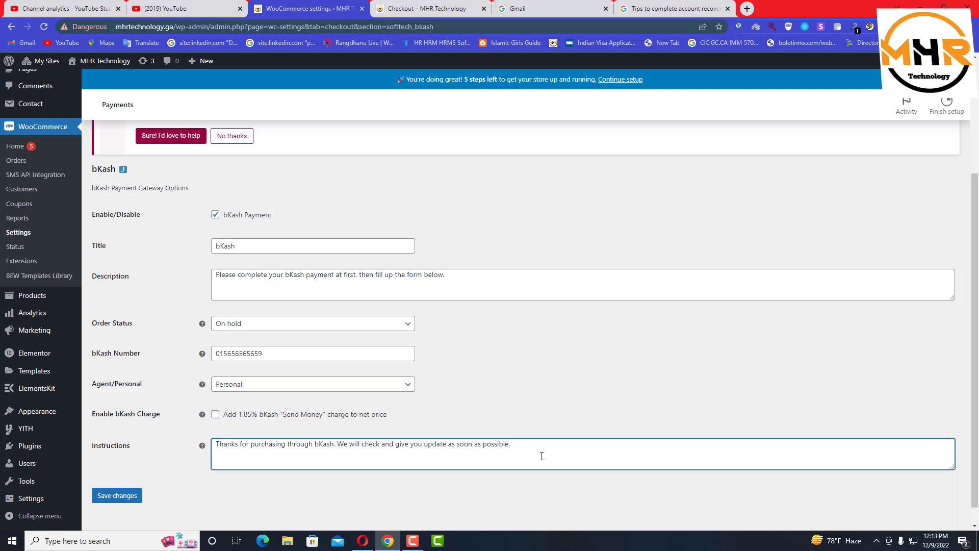
{"action": "left_click", "coordinate": [401, 444]}
{"action": "left_click", "coordinate": [377, 461]}
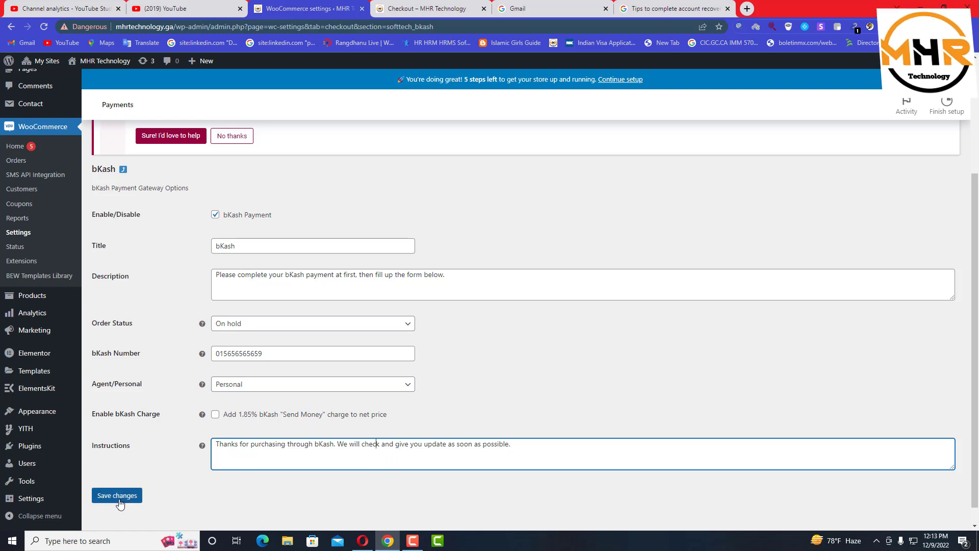
{"action": "left_click", "coordinate": [118, 501]}
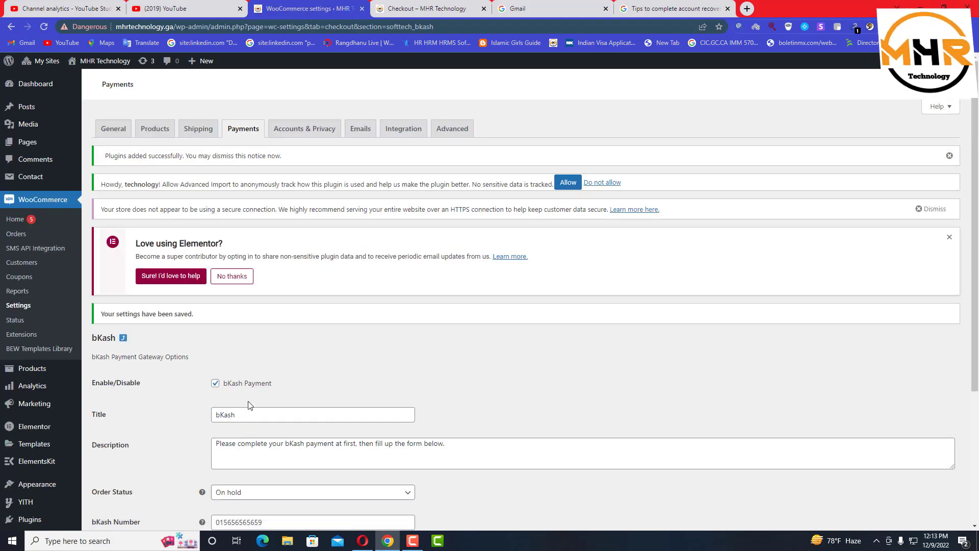
{"action": "left_click", "coordinate": [122, 340]}
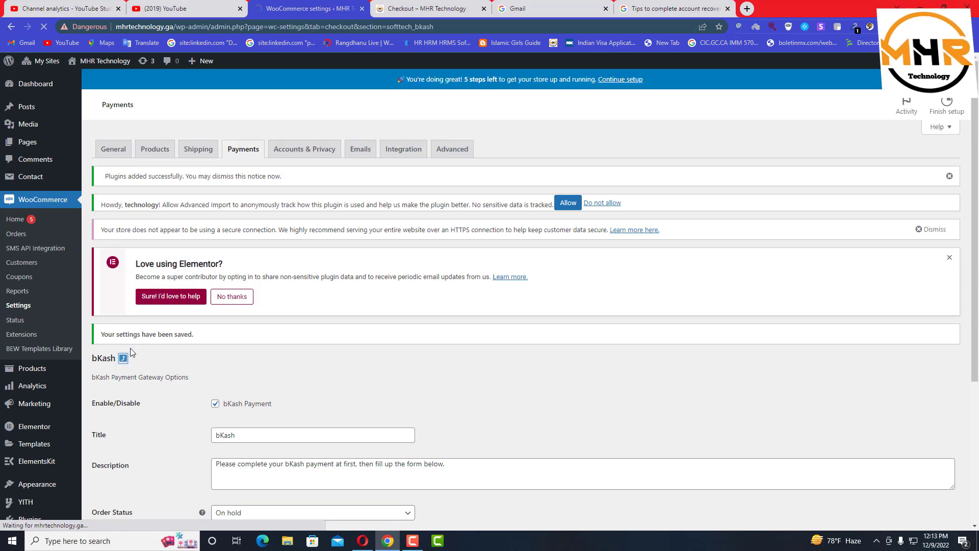
{"action": "scroll", "coordinate": [255, 428], "scroll_direction": "down", "scroll_amount": 2}
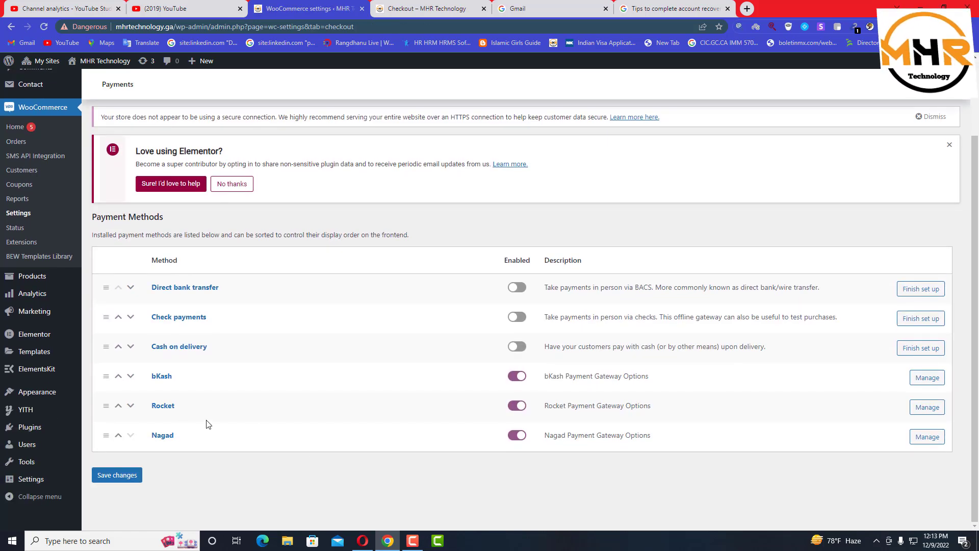
In the Rocket gateway settings, set the account type to Personal and enter the Rocket account number
{"action": "left_click", "coordinate": [933, 406]}
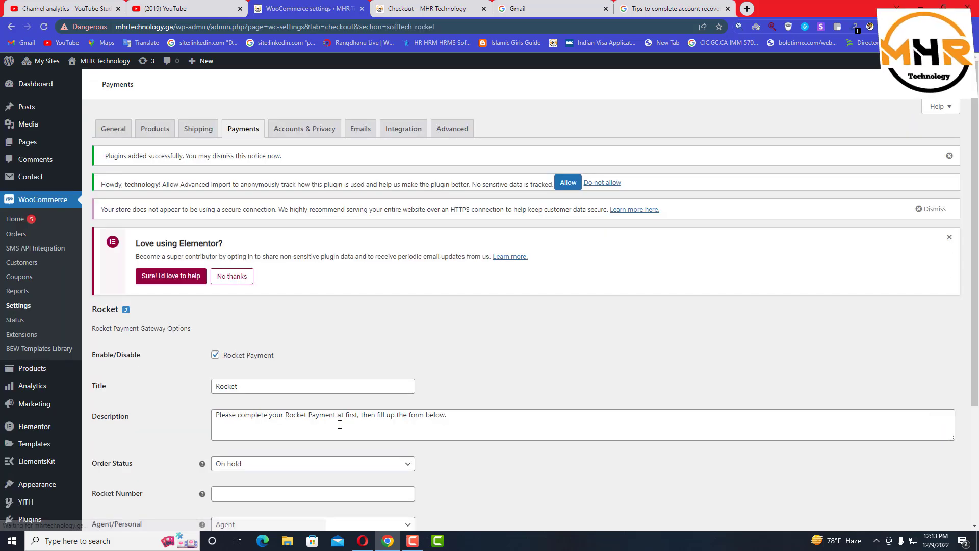
{"action": "scroll", "coordinate": [271, 453], "scroll_direction": "down", "scroll_amount": 2}
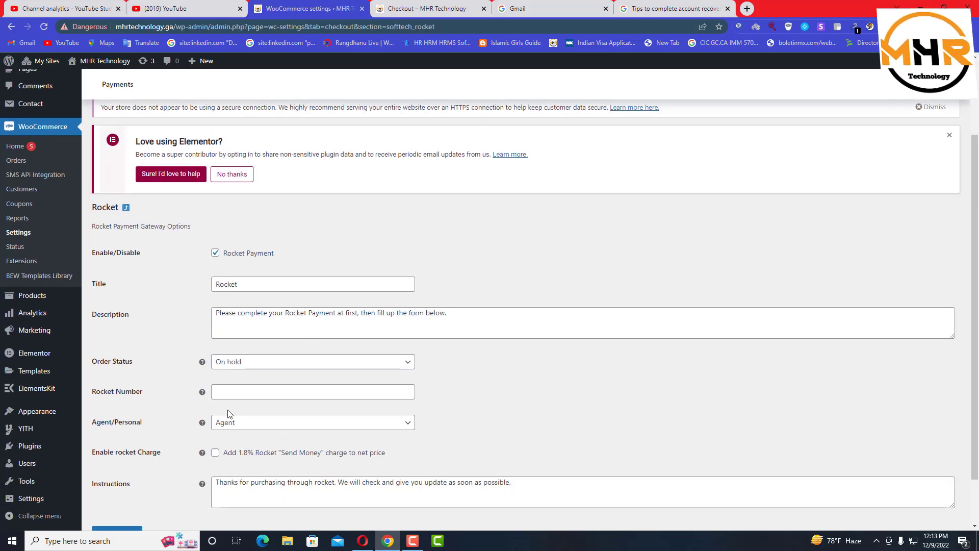
{"action": "left_click", "coordinate": [240, 423]}
{"action": "left_click", "coordinate": [234, 456]}
{"action": "left_click", "coordinate": [235, 394]}
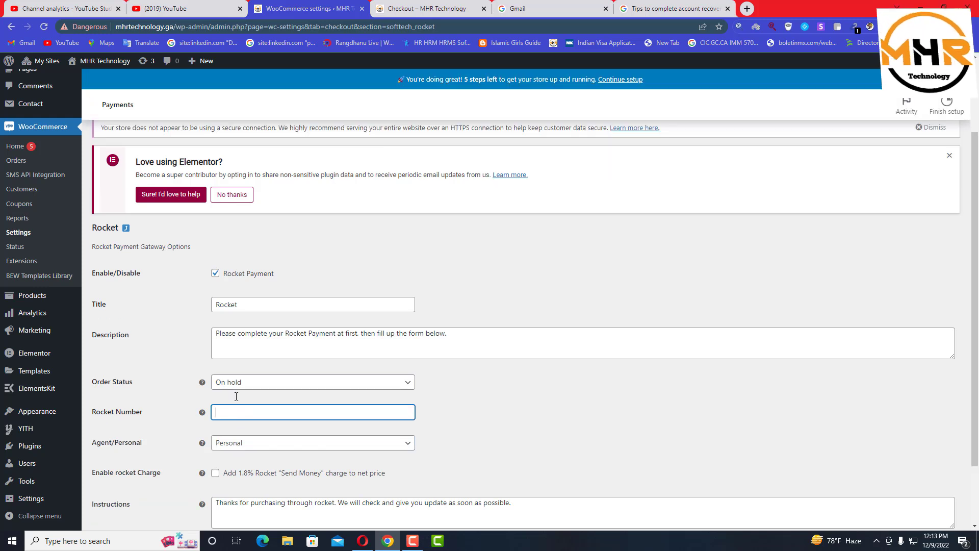
Review the Rocket description and instructions, save the settings, and go back to Payment Methods
{"action": "scroll", "coordinate": [291, 327], "scroll_direction": "down", "scroll_amount": 2}
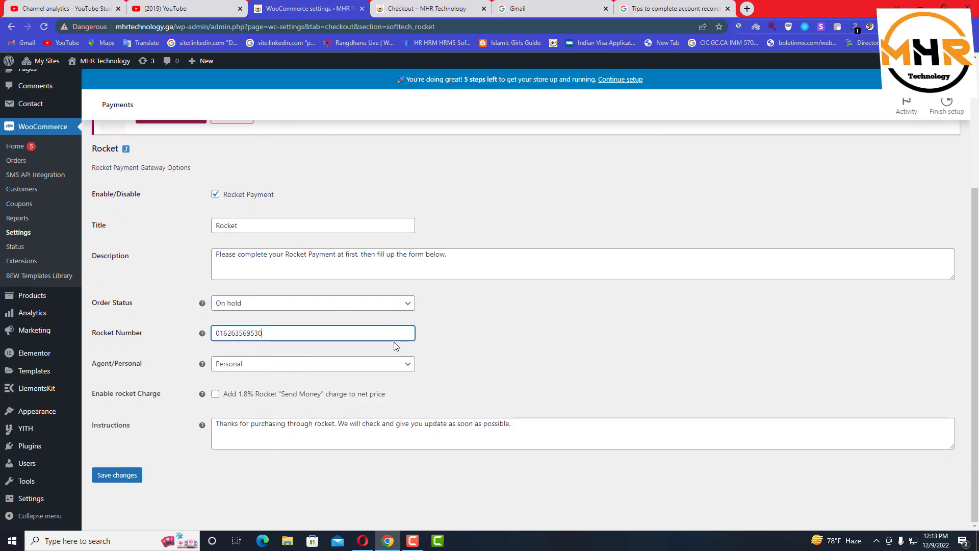
{"action": "left_click", "coordinate": [308, 255]}
{"action": "left_click_drag", "start_coordinate": [468, 255], "coordinate": [207, 268]}
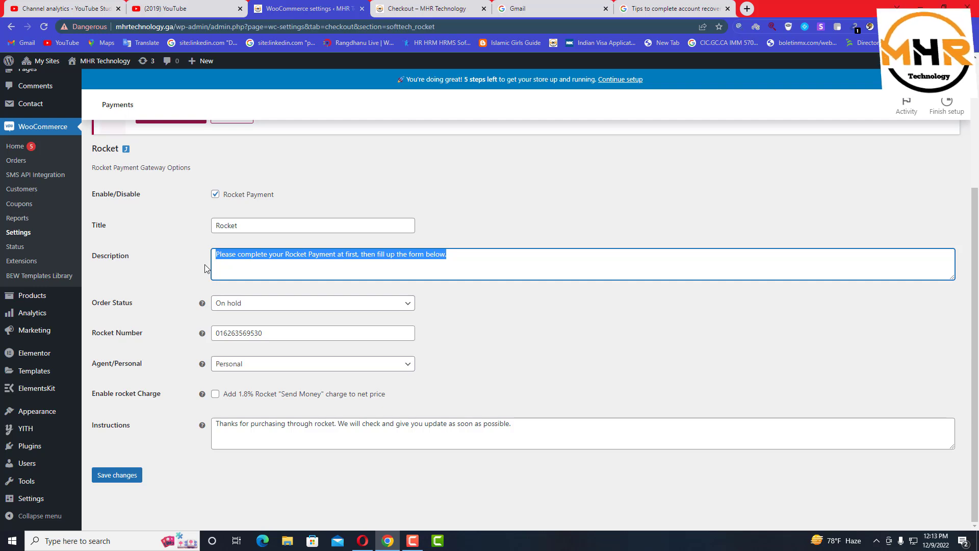
{"action": "left_click", "coordinate": [227, 254]}
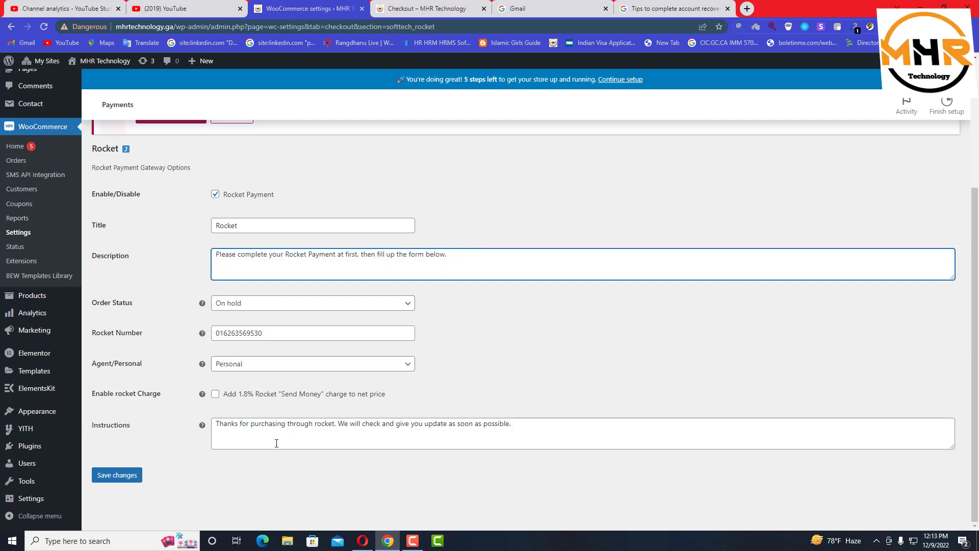
{"action": "left_click", "coordinate": [400, 266]}
{"action": "left_click", "coordinate": [513, 430]}
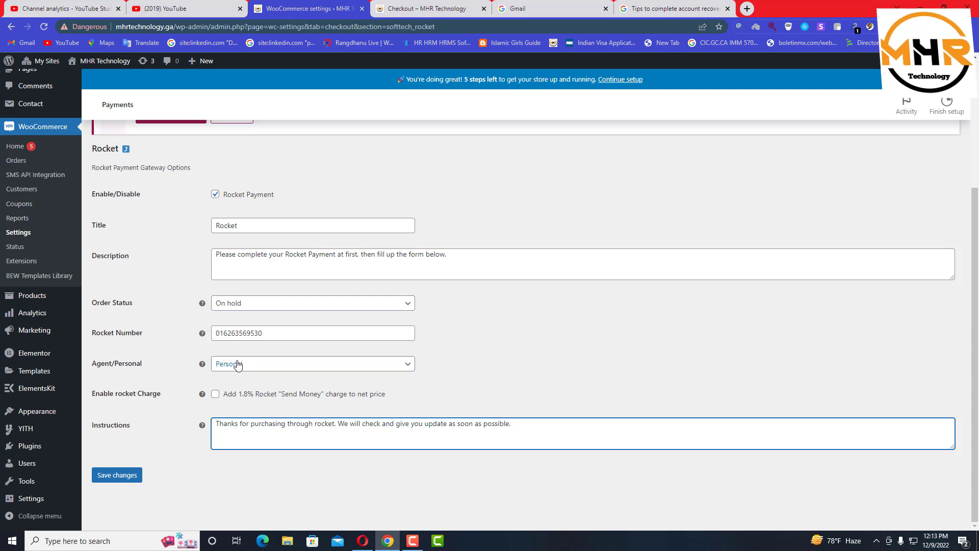
{"action": "left_click", "coordinate": [124, 475]}
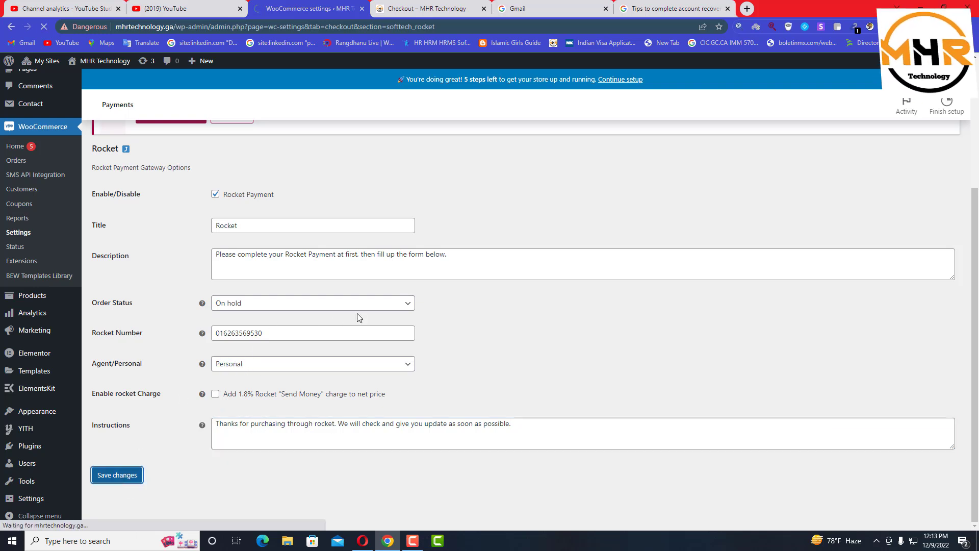
{"action": "scroll", "coordinate": [358, 317], "scroll_direction": "down", "scroll_amount": 4}
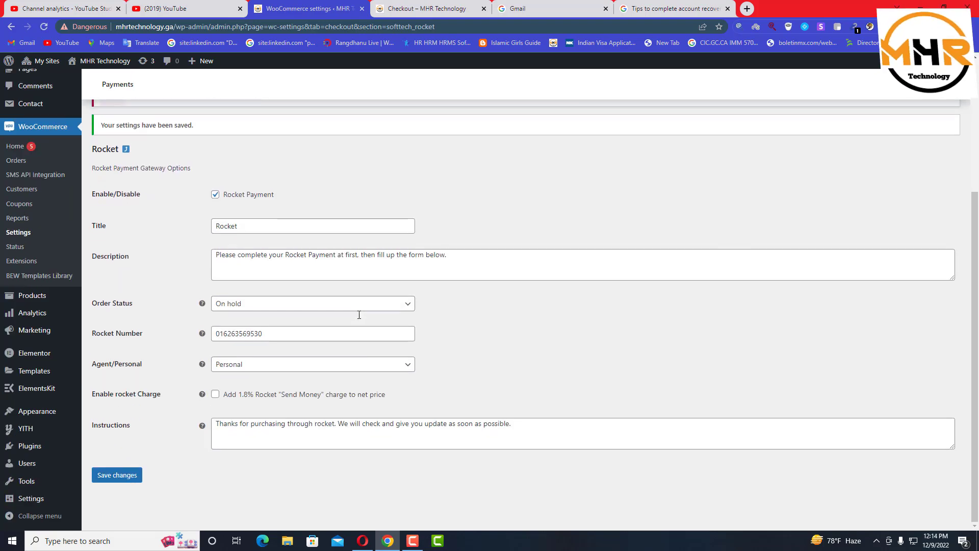
{"action": "left_click", "coordinate": [126, 149]}
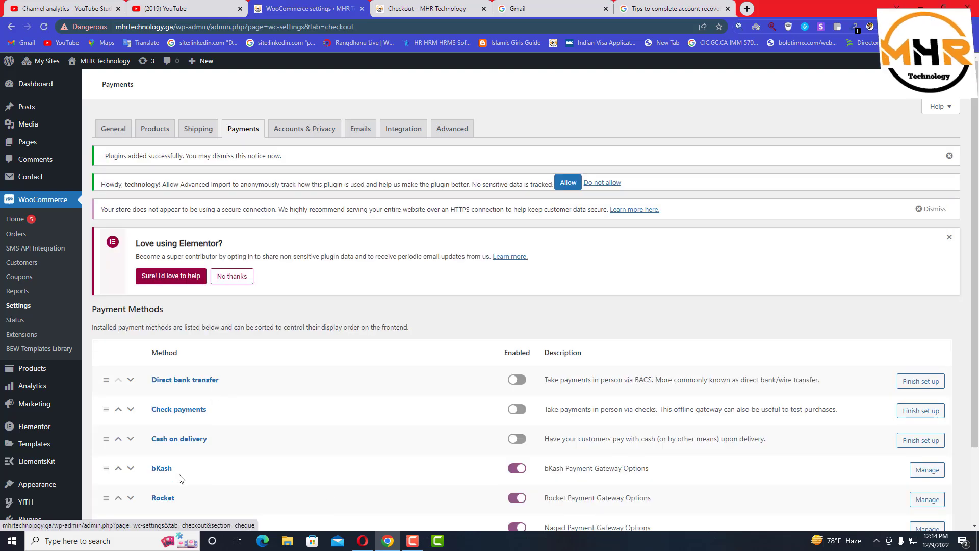
Enter the merchant number in the Nagad gateway's Nagad Number field and save the settings
{"action": "scroll", "coordinate": [348, 480], "scroll_direction": "down", "scroll_amount": 3}
{"action": "left_click", "coordinate": [914, 440]}
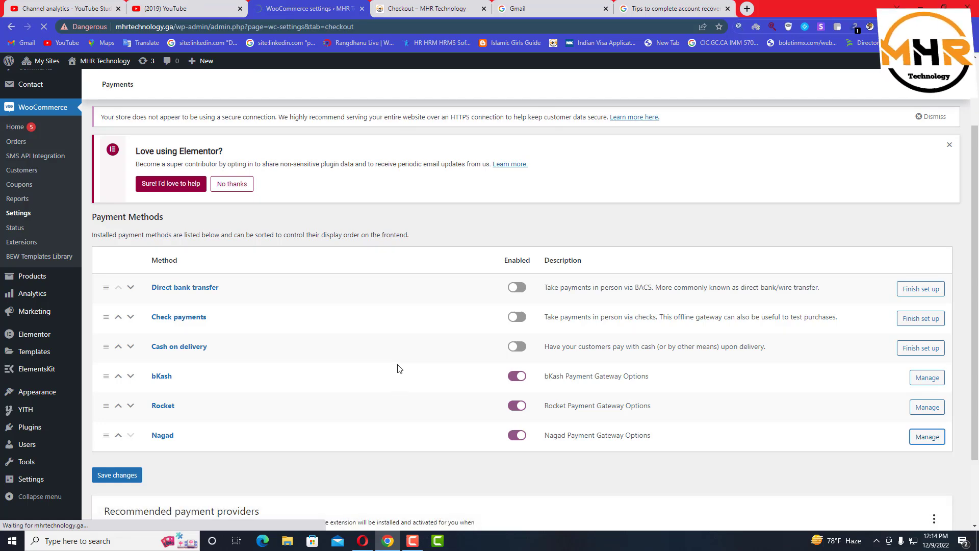
{"action": "scroll", "coordinate": [276, 459], "scroll_direction": "down", "scroll_amount": 2}
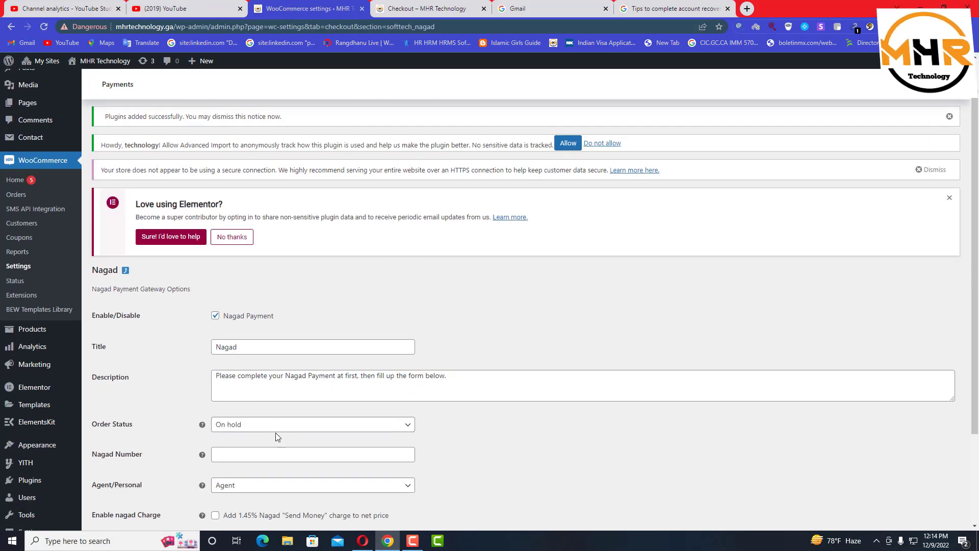
{"action": "left_click", "coordinate": [238, 444]}
{"action": "type", "text": "01"}
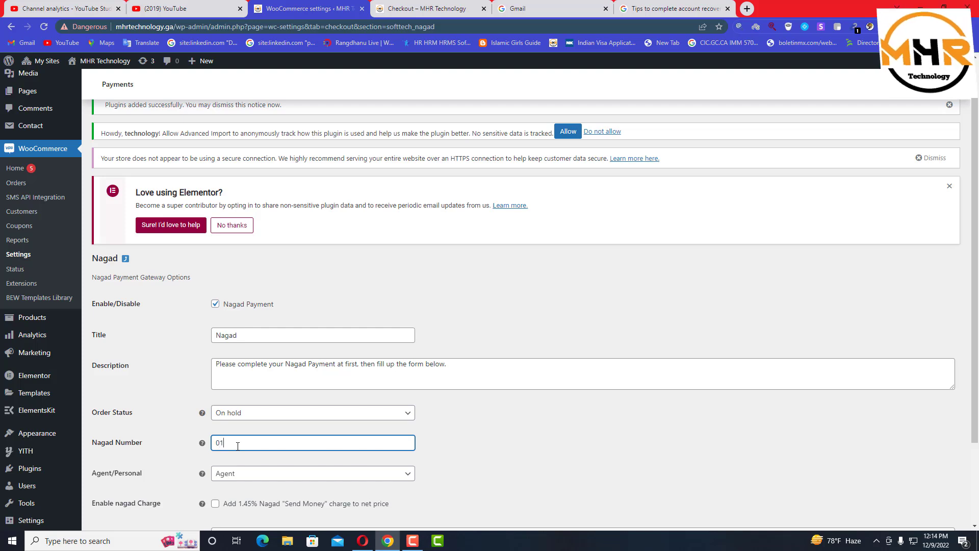
{"action": "type", "text": "9999999999999"}
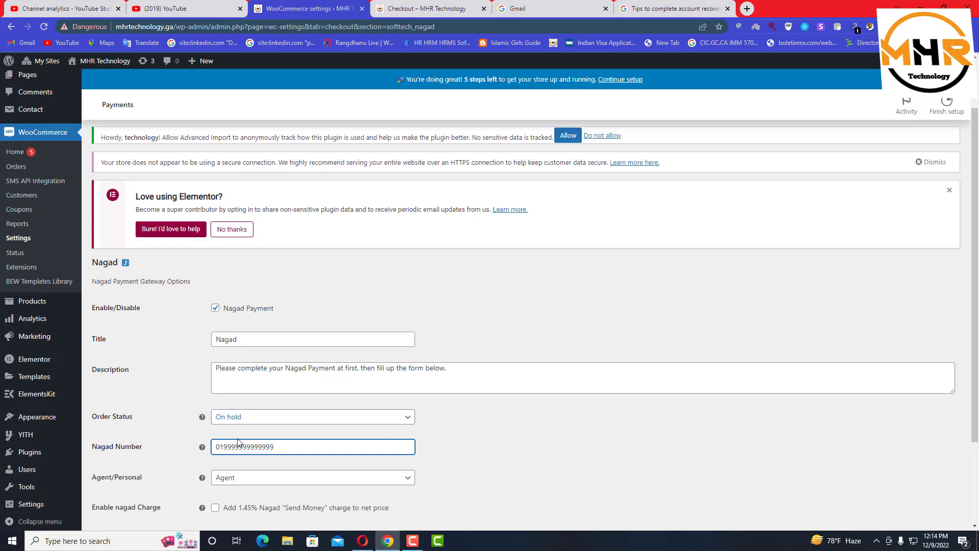
{"action": "scroll", "coordinate": [237, 447], "scroll_direction": "down", "scroll_amount": 3}
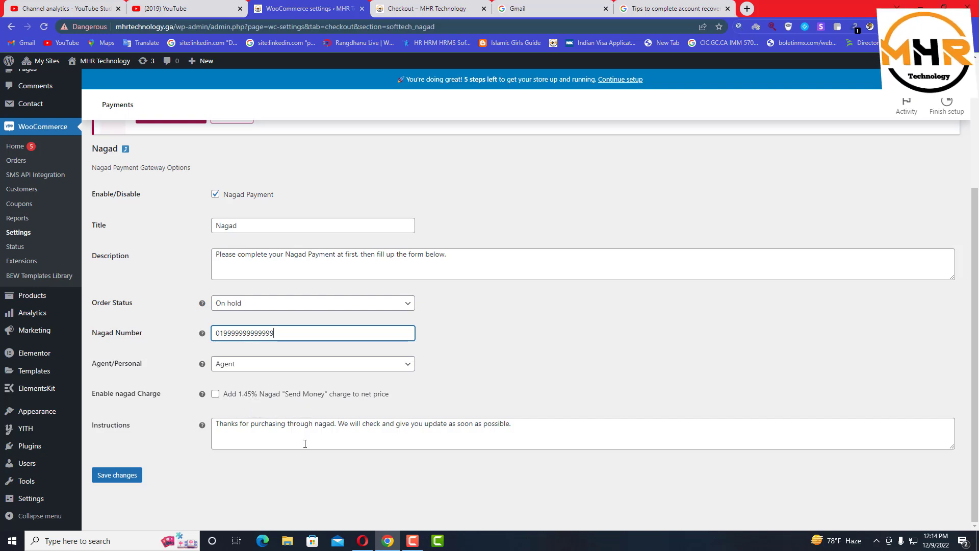
{"action": "left_click", "coordinate": [110, 480]}
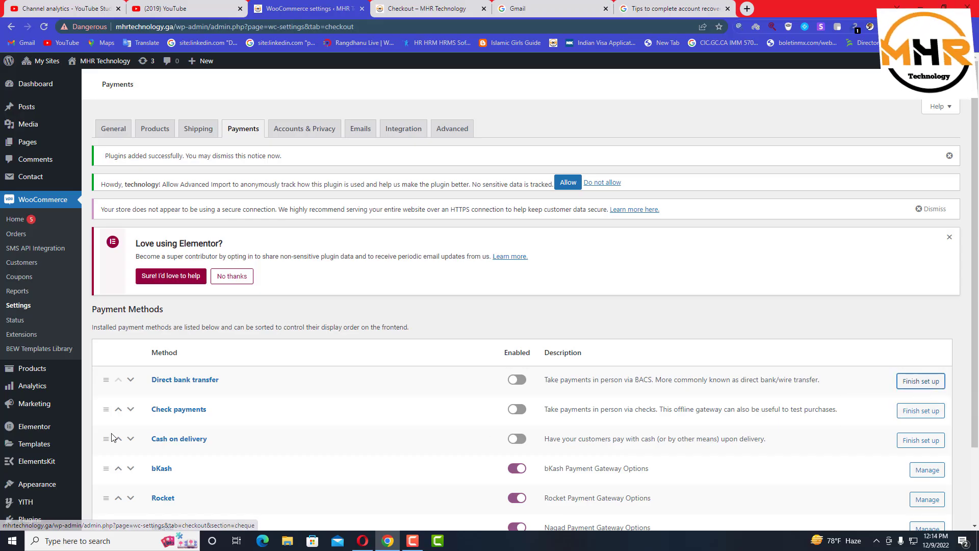
Enable Check payments and save its settings
{"action": "left_click", "coordinate": [517, 409]}
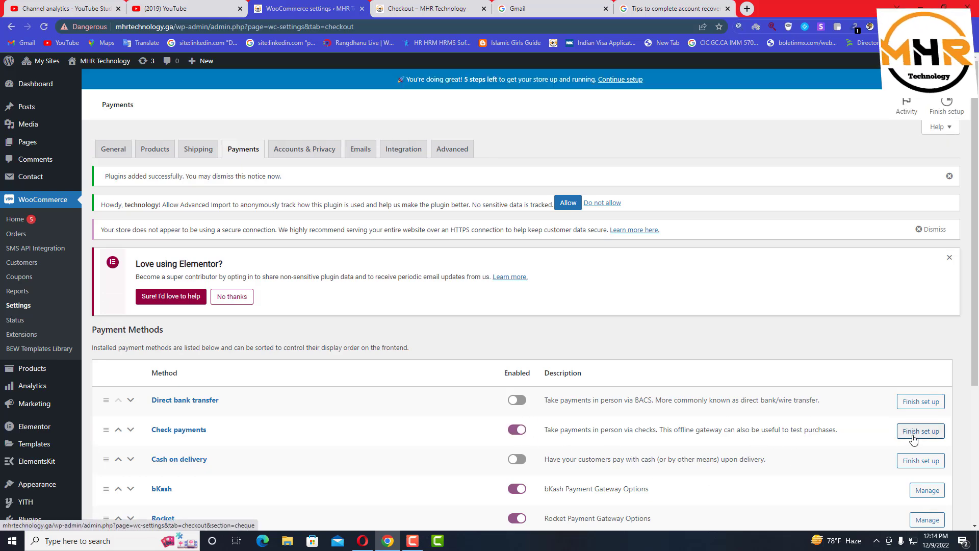
{"action": "left_click", "coordinate": [913, 438]}
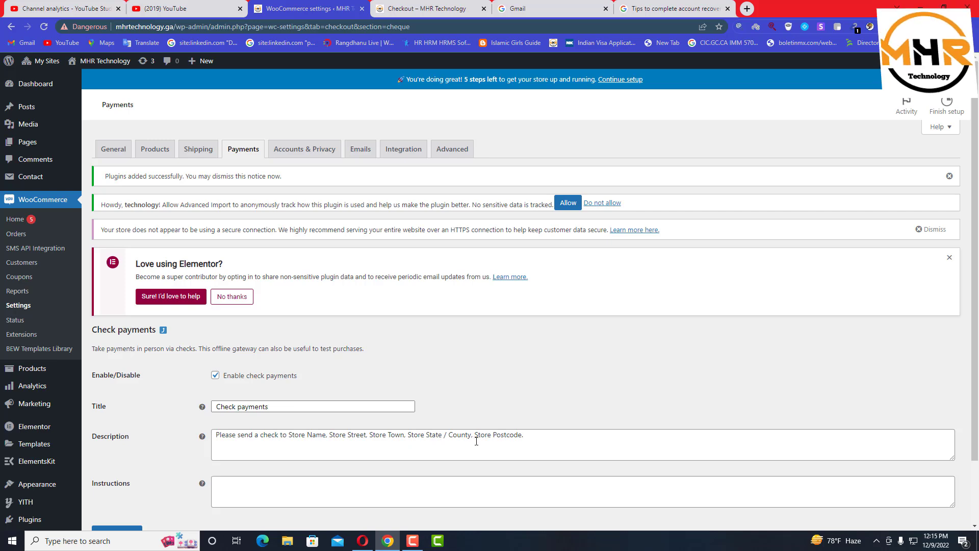
{"action": "scroll", "coordinate": [533, 450], "scroll_direction": "down", "scroll_amount": 2}
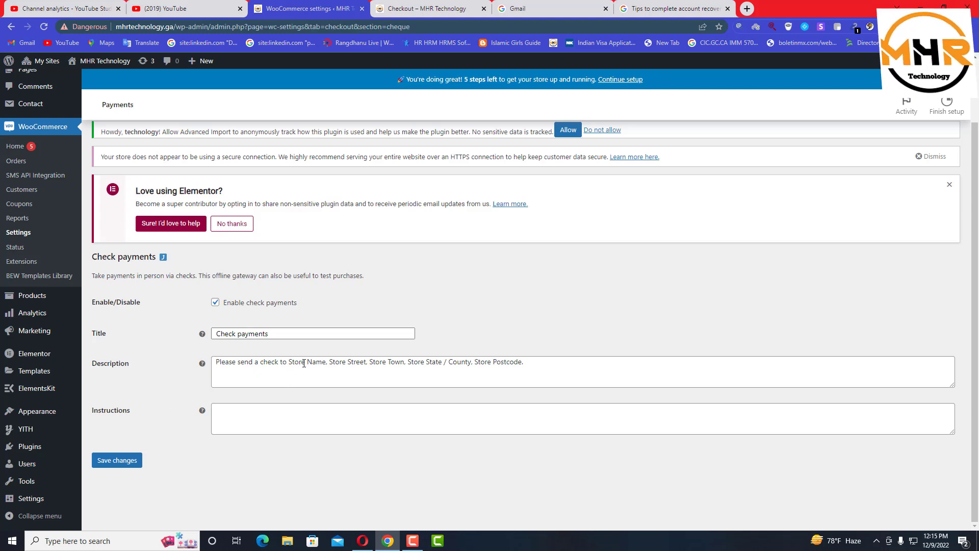
{"action": "left_click", "coordinate": [134, 465]}
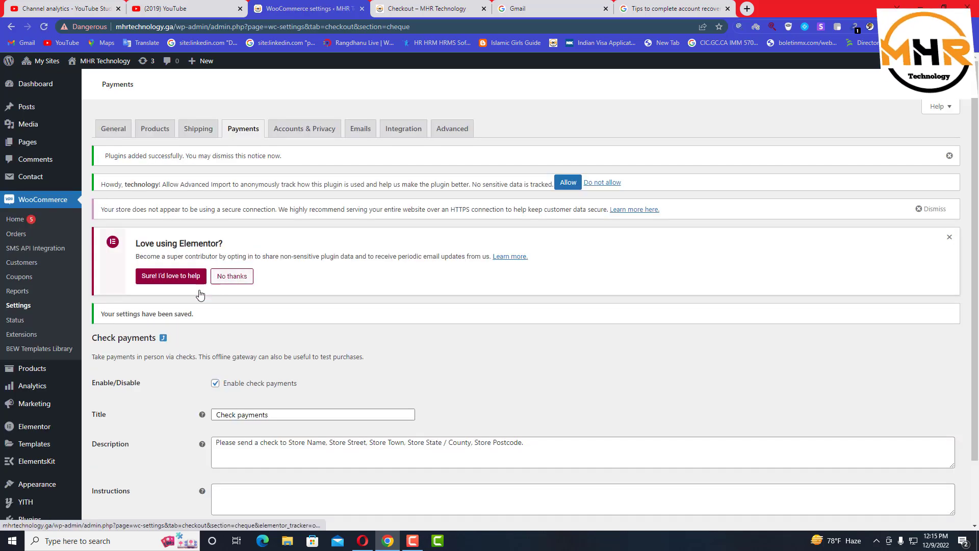
{"action": "left_click", "coordinate": [163, 338]}
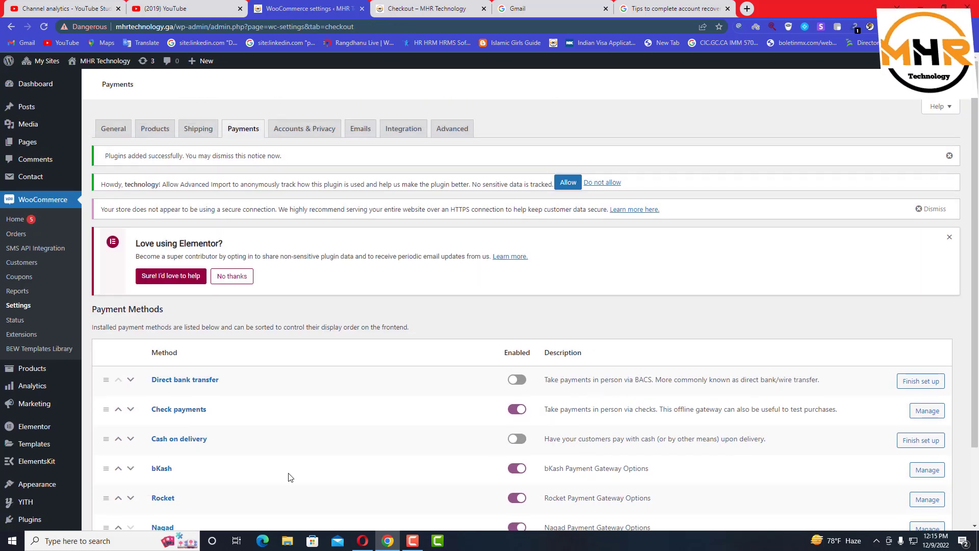
Enable Cash on delivery and save the payment methods list
{"action": "left_click", "coordinate": [517, 438]}
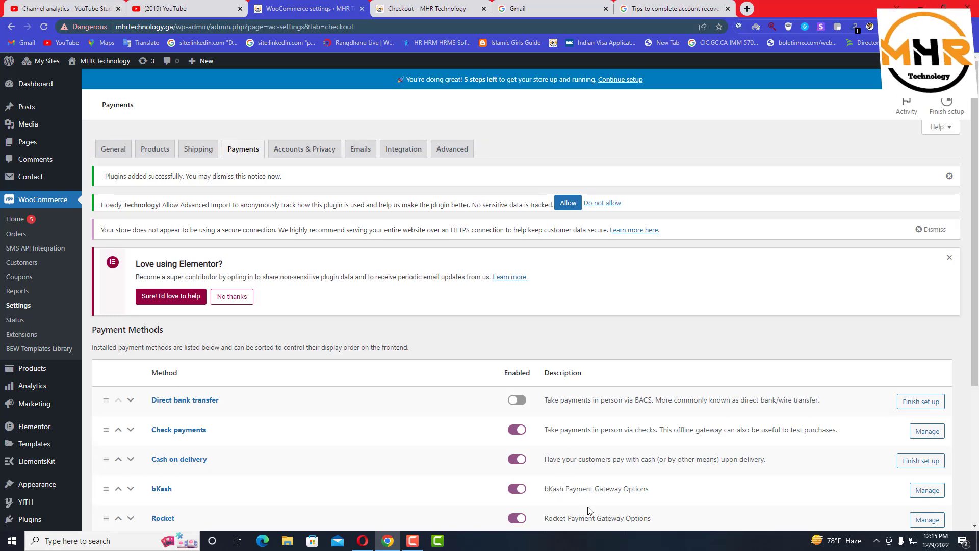
{"action": "scroll", "coordinate": [589, 510], "scroll_direction": "down", "scroll_amount": 3}
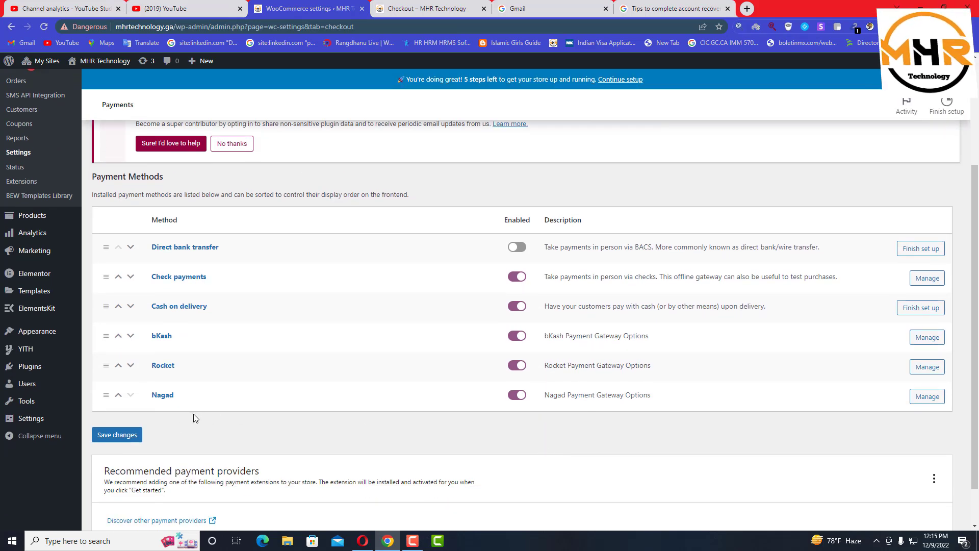
{"action": "left_click", "coordinate": [118, 437]}
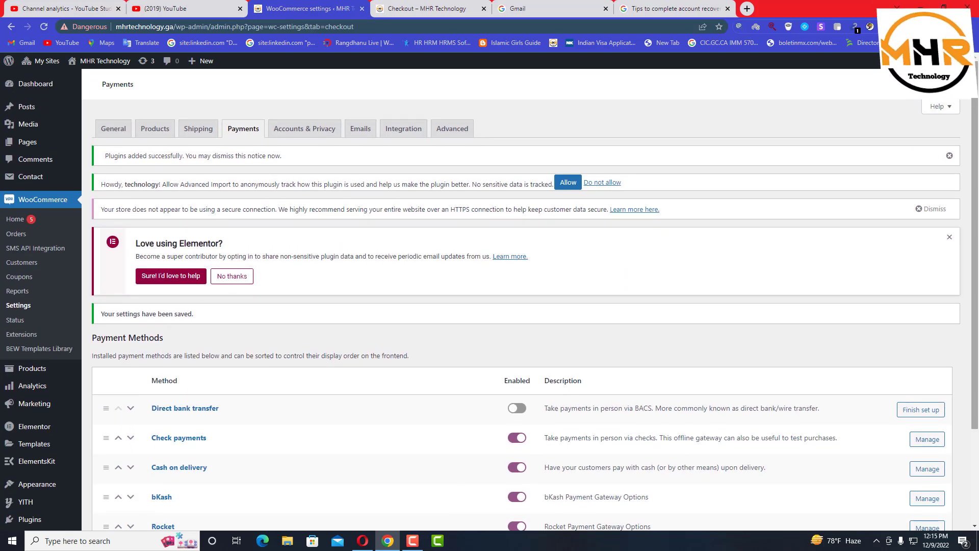
{"action": "scroll", "coordinate": [164, 218], "scroll_direction": "down", "scroll_amount": 3}
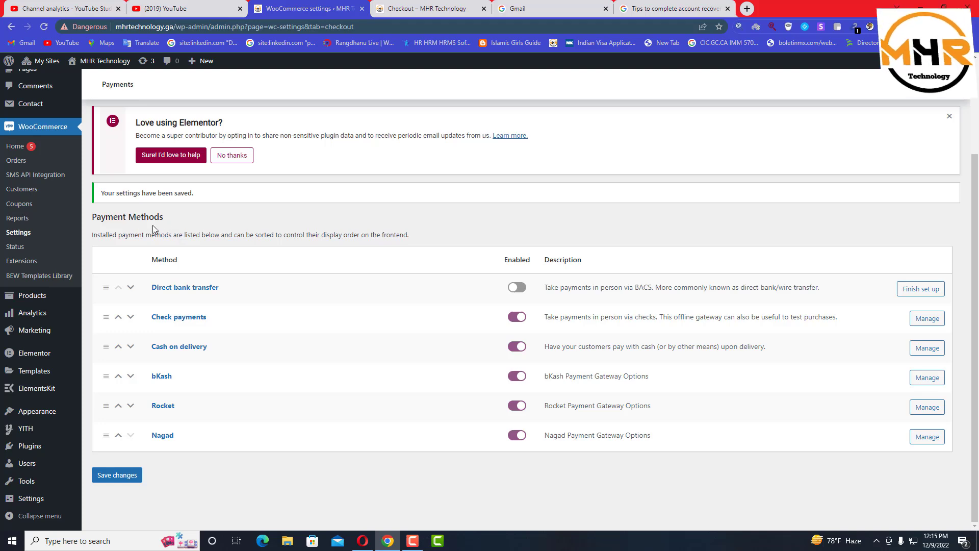
{"action": "left_click", "coordinate": [379, 6]}
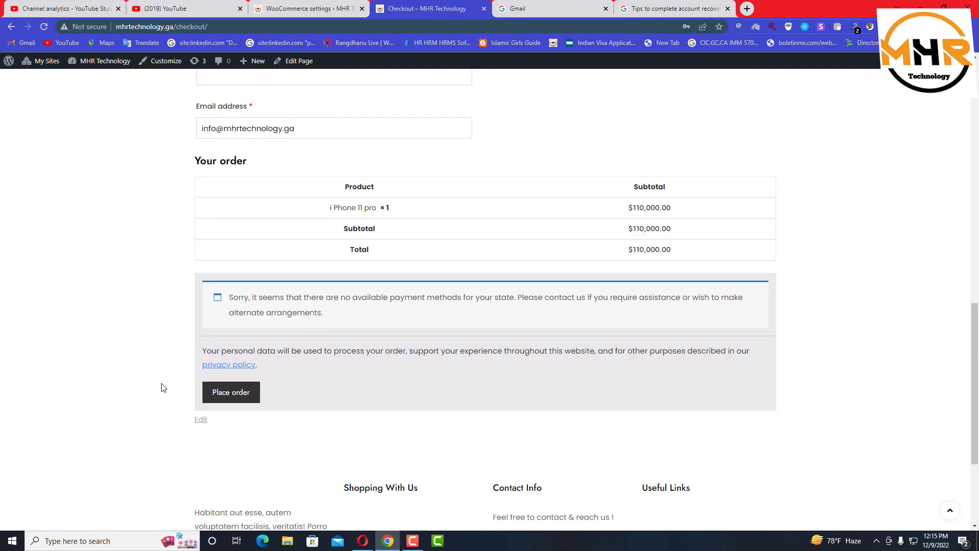
Go from the shopping cart to the checkout page
{"action": "scroll", "coordinate": [381, 396], "scroll_direction": "up", "scroll_amount": 2}
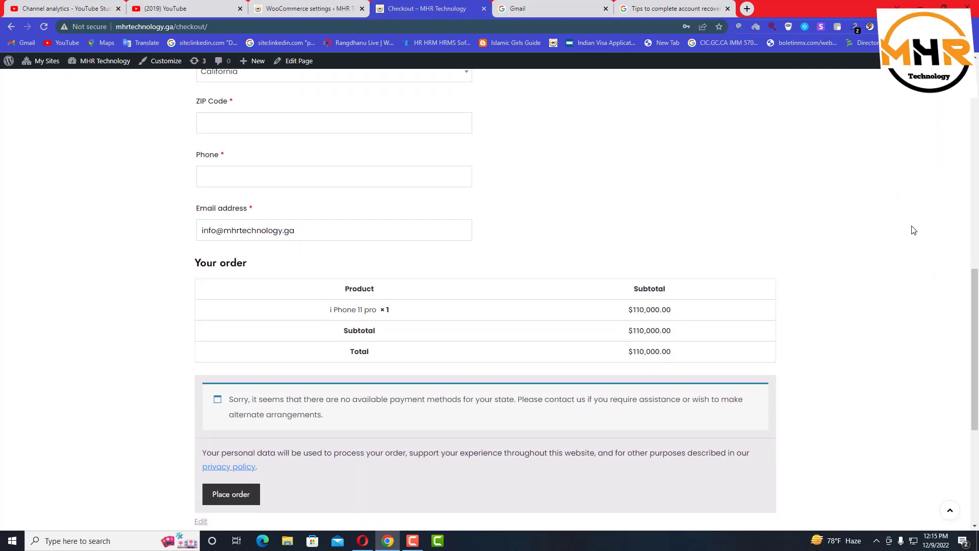
{"action": "scroll", "coordinate": [913, 230], "scroll_direction": "up", "scroll_amount": 12}
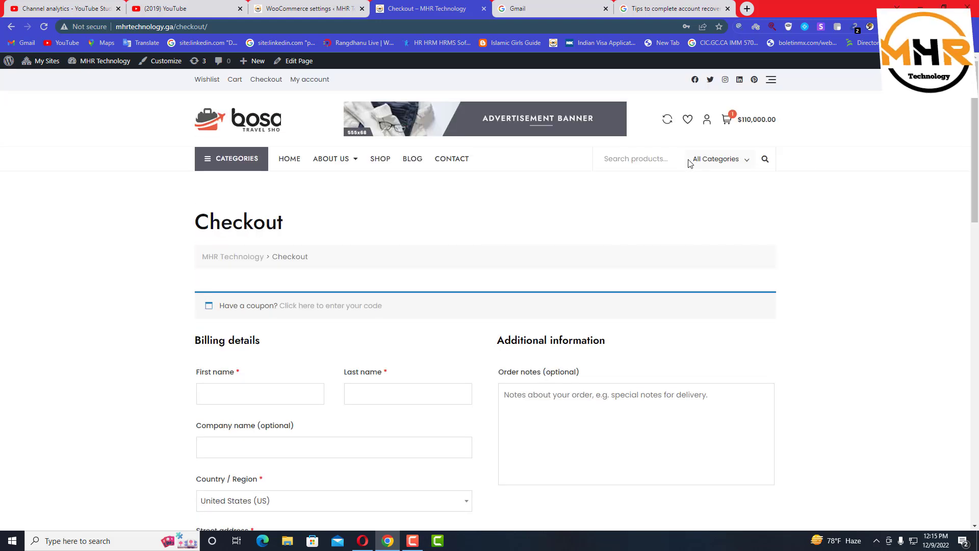
{"action": "left_click", "coordinate": [734, 124]}
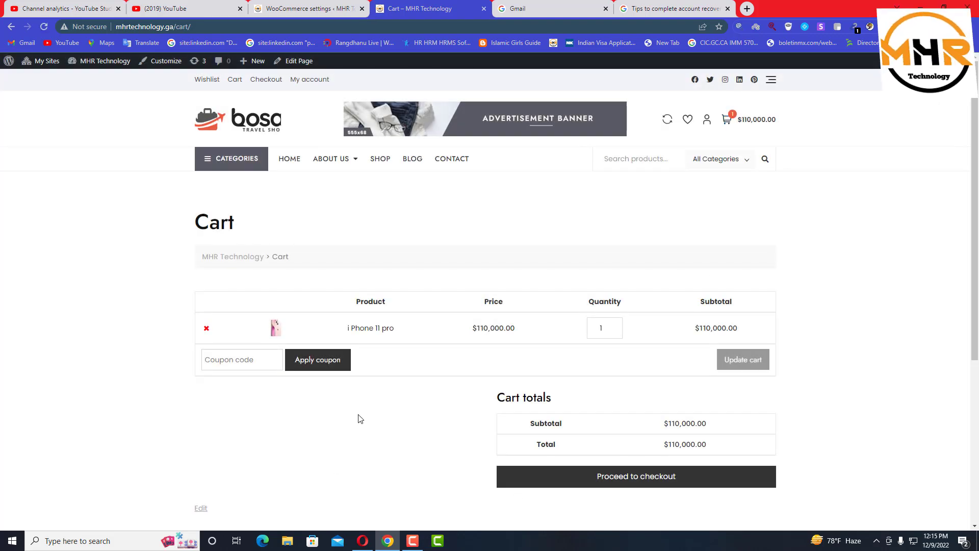
{"action": "left_click", "coordinate": [645, 488]}
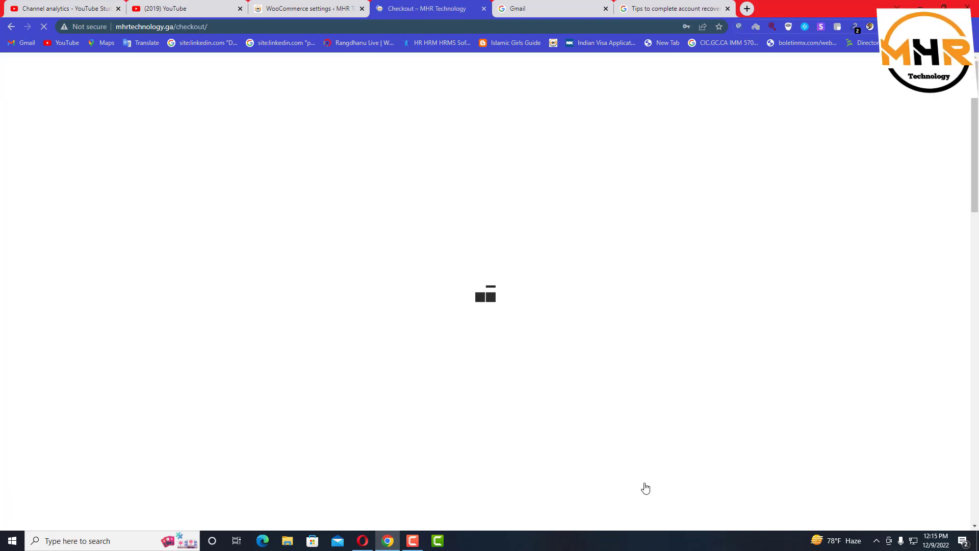
Select bKash among the five checkout payment methods and focus its bKash Number field
{"action": "scroll", "coordinate": [645, 482], "scroll_direction": "down", "scroll_amount": 1}
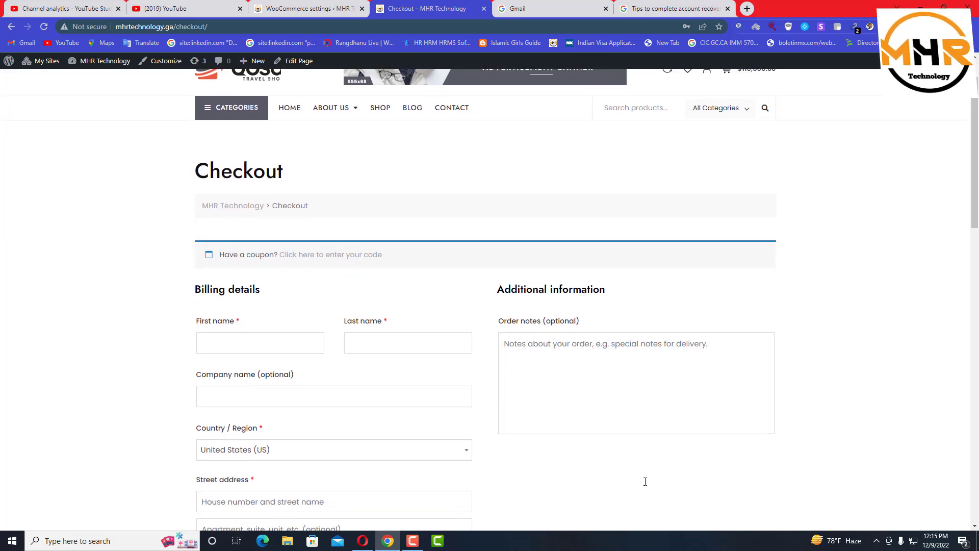
{"action": "scroll", "coordinate": [655, 490], "scroll_direction": "down", "scroll_amount": 3}
{"action": "left_click_drag", "start_coordinate": [977, 212], "coordinate": [977, 307]}
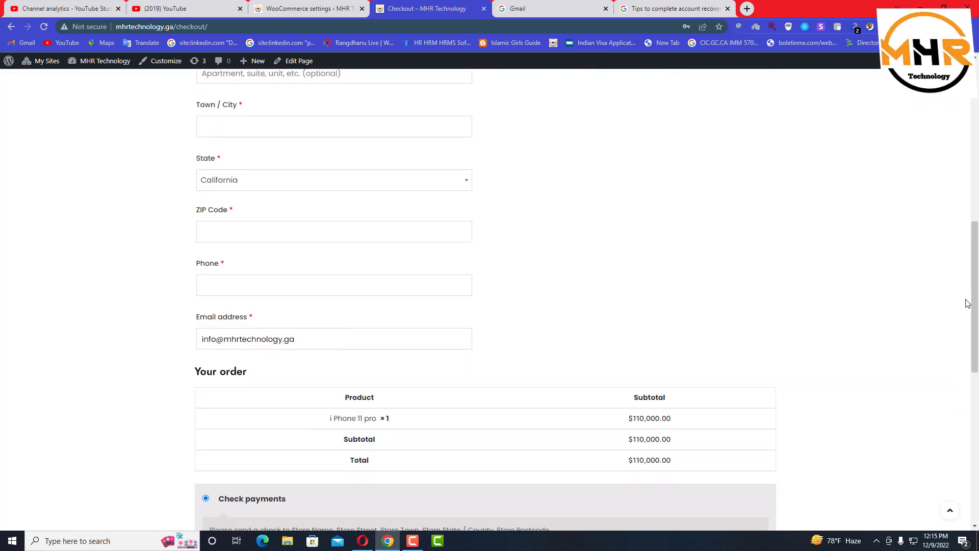
{"action": "scroll", "coordinate": [209, 221], "scroll_direction": "down", "scroll_amount": 2}
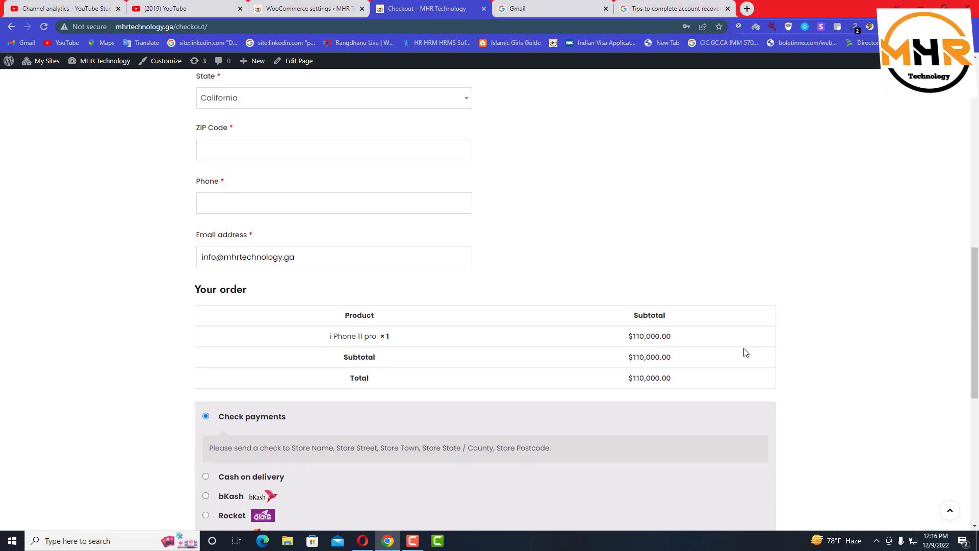
{"action": "scroll", "coordinate": [461, 297], "scroll_direction": "down", "scroll_amount": 5}
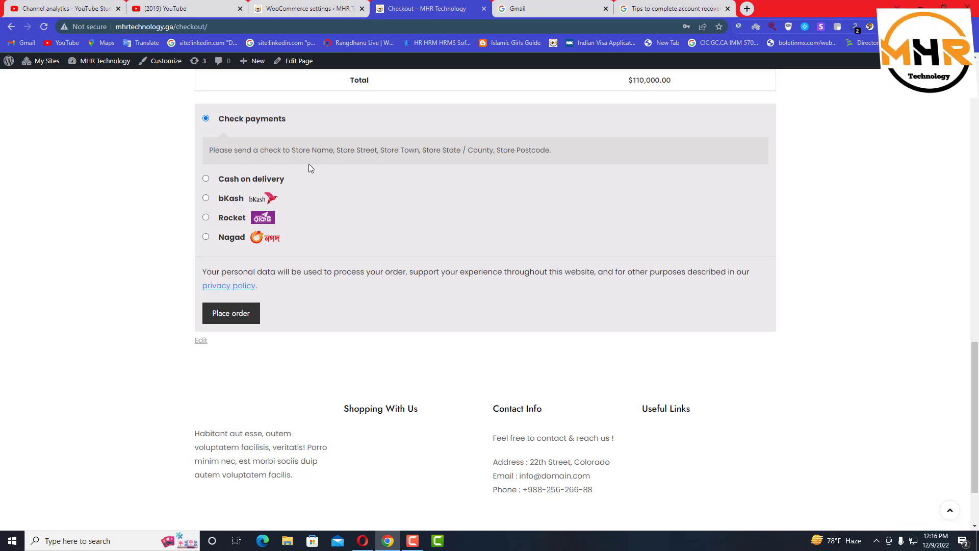
{"action": "left_click", "coordinate": [206, 199]}
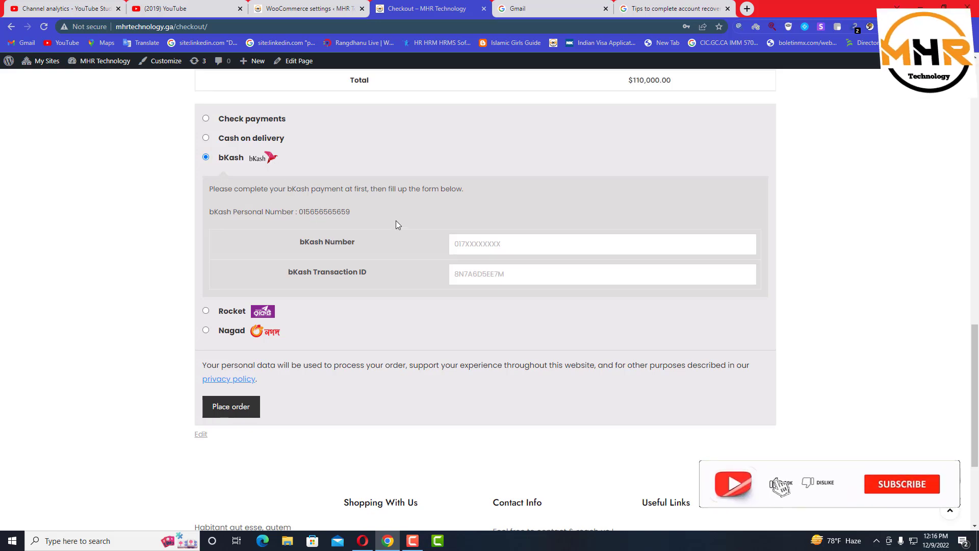
{"action": "left_click", "coordinate": [472, 249]}
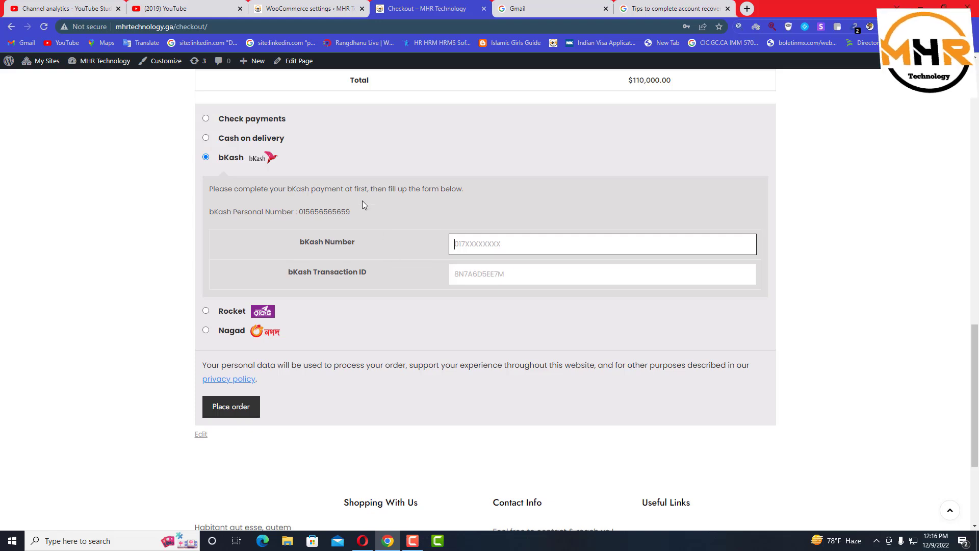
{"action": "left_click", "coordinate": [306, 9]}
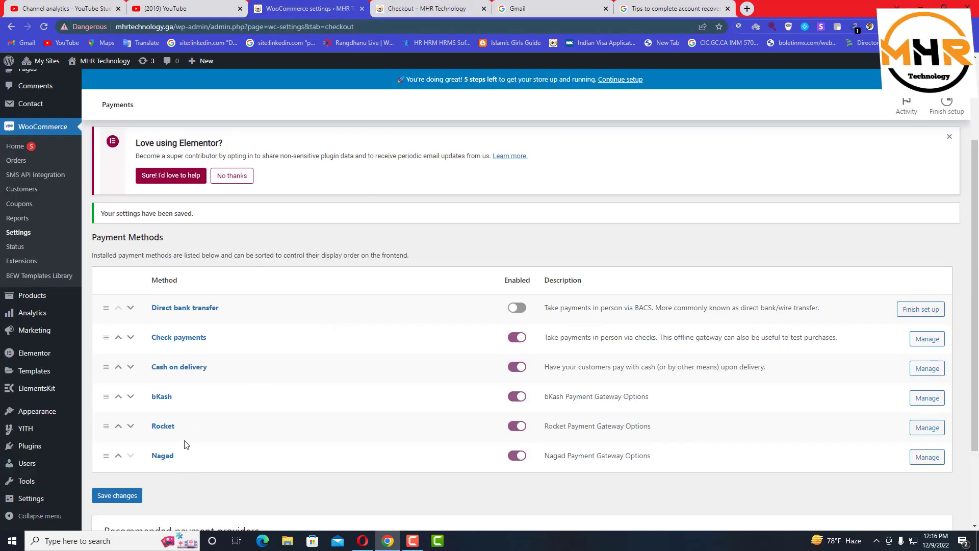
Review the bKash gateway's payment description in settings, then return to the storefront checkout
{"action": "left_click", "coordinate": [935, 402]}
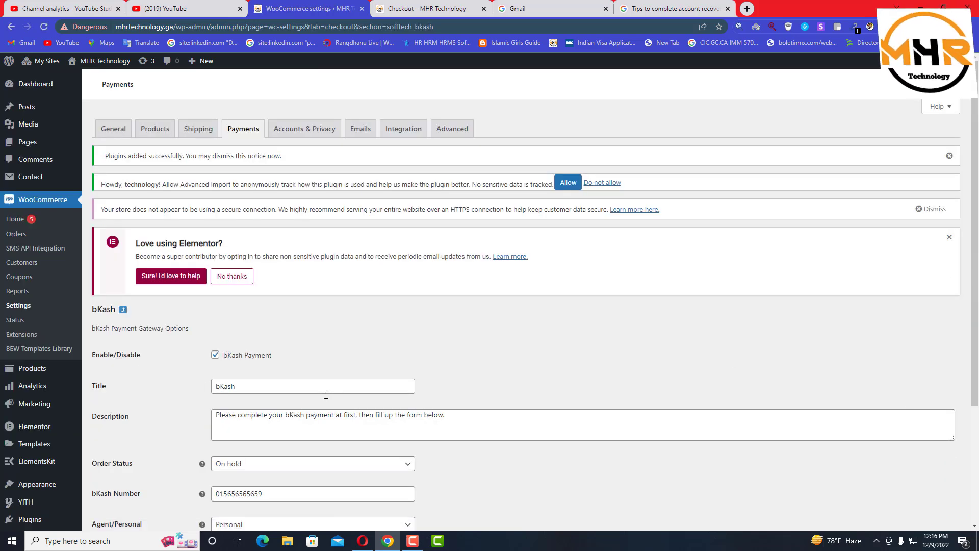
{"action": "scroll", "coordinate": [326, 398], "scroll_direction": "down", "scroll_amount": 2}
{"action": "scroll", "coordinate": [326, 398], "scroll_direction": "down", "scroll_amount": 1}
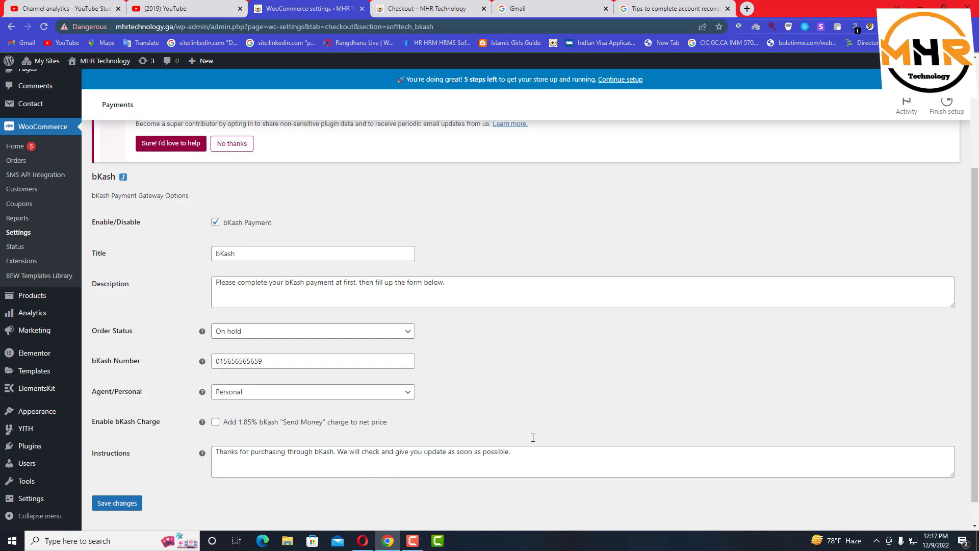
{"action": "left_click_drag", "start_coordinate": [221, 282], "coordinate": [449, 282]}
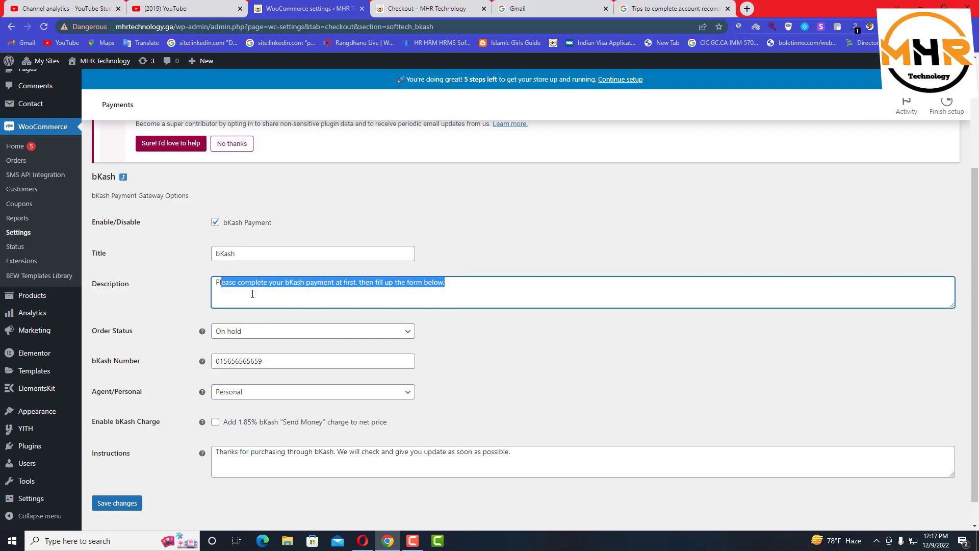
{"action": "key", "text": "ctrl+Tab"}
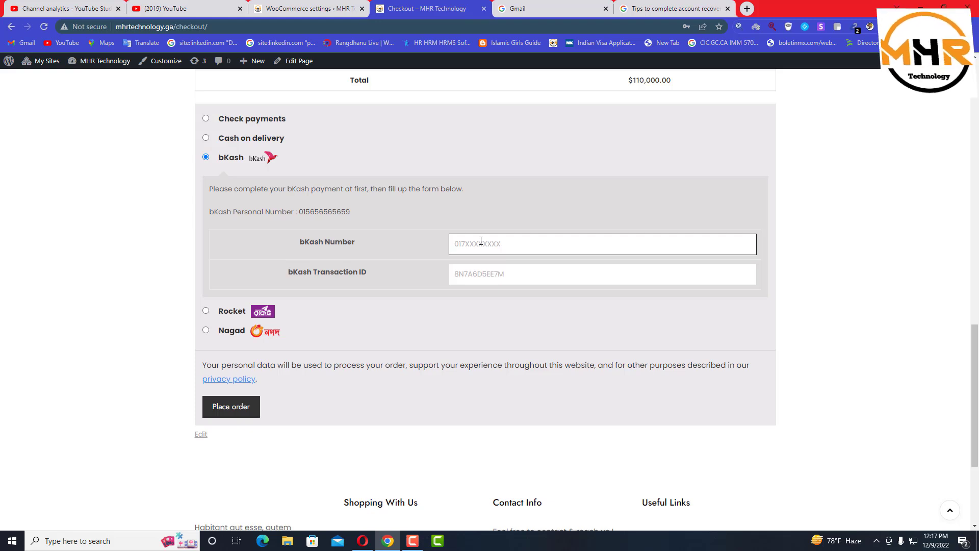
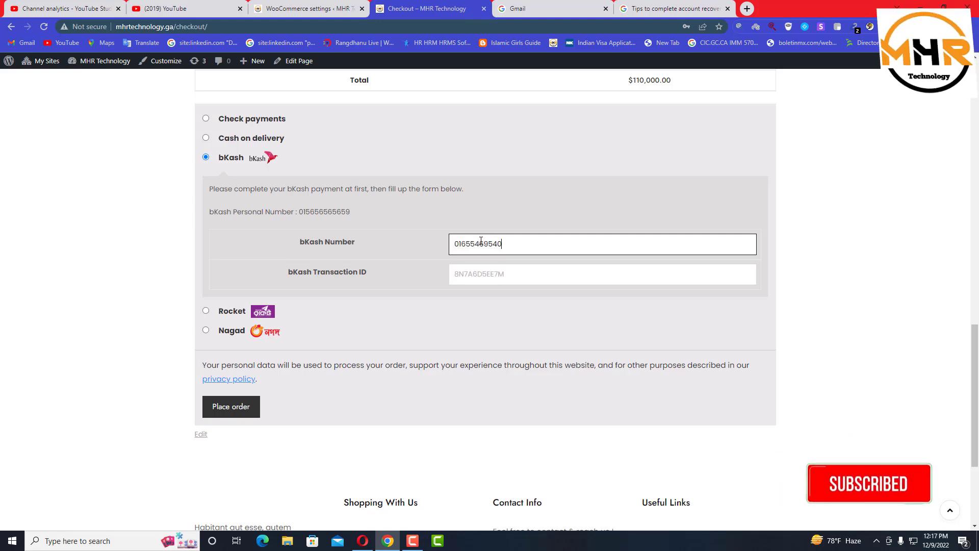
Enter the bKash number and transaction ID, then try to place the order
{"action": "left_click", "coordinate": [490, 270]}
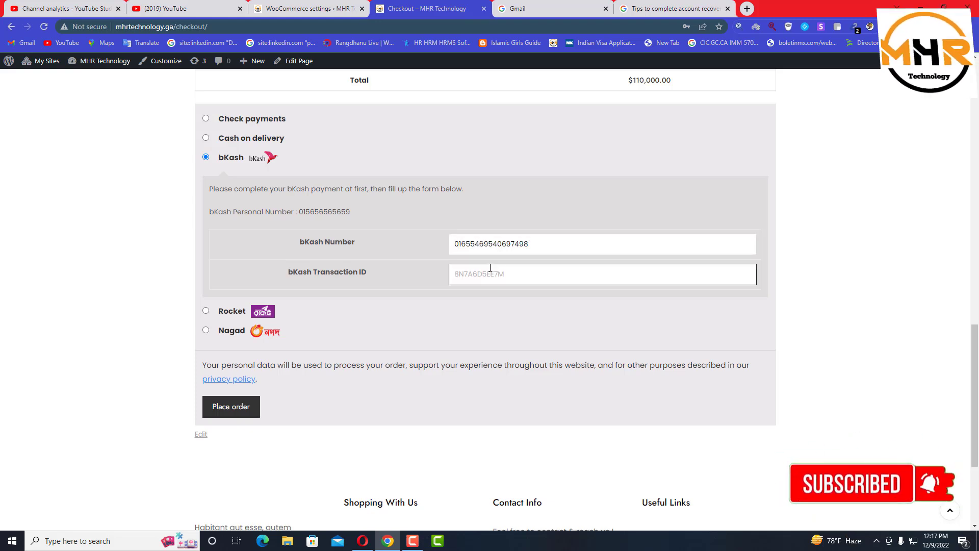
{"action": "left_click", "coordinate": [239, 409]}
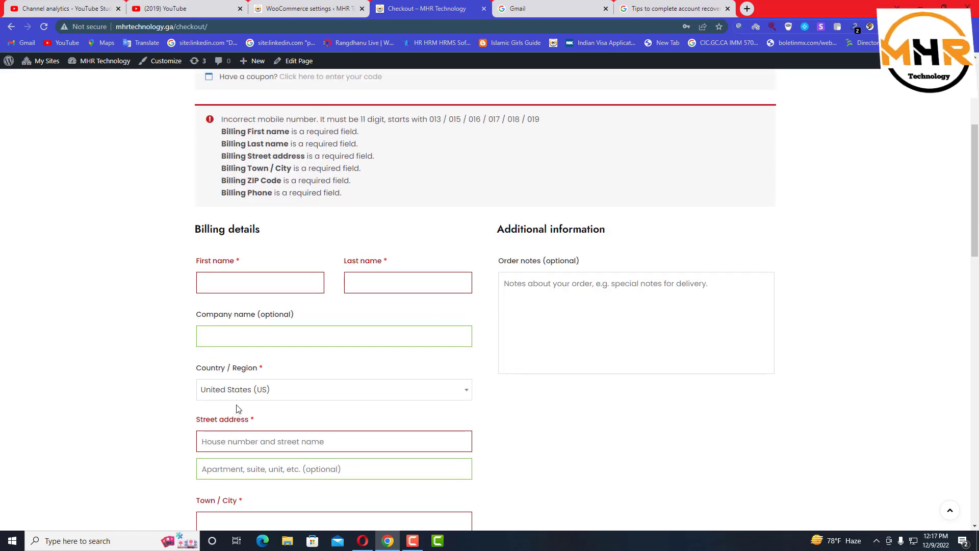
Retry placing the bKash order after checking the form below
{"action": "scroll", "coordinate": [320, 204], "scroll_direction": "down", "scroll_amount": 2}
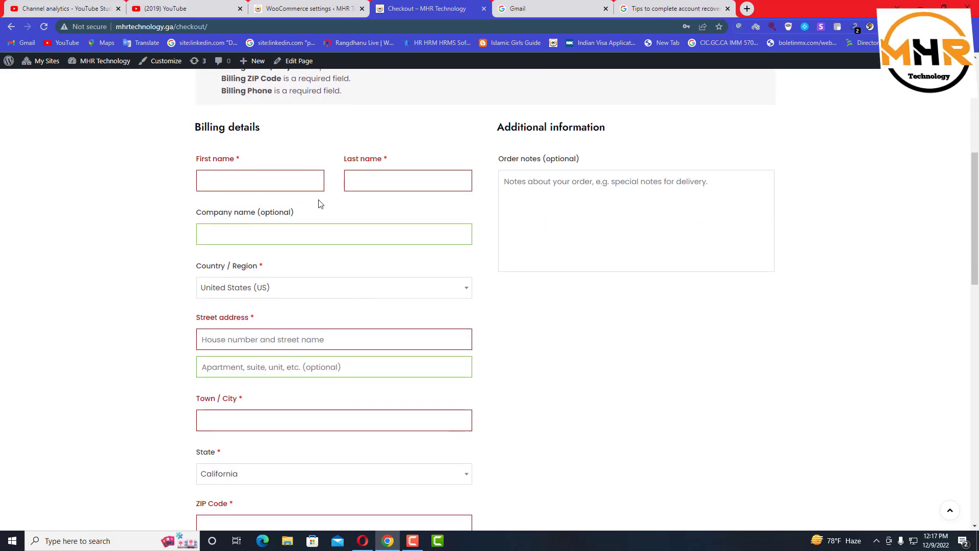
{"action": "scroll", "coordinate": [256, 444], "scroll_direction": "down", "scroll_amount": 8}
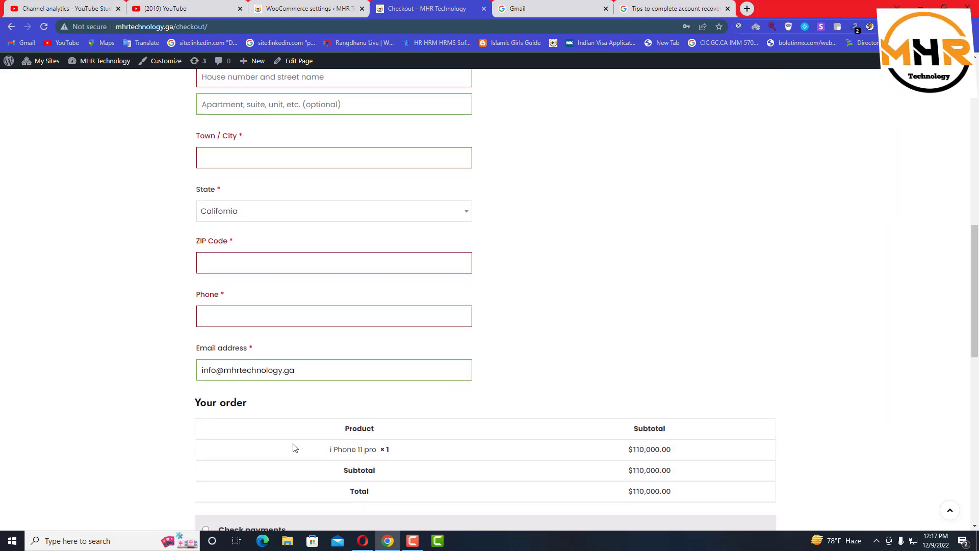
{"action": "scroll", "coordinate": [321, 435], "scroll_direction": "down", "scroll_amount": 6}
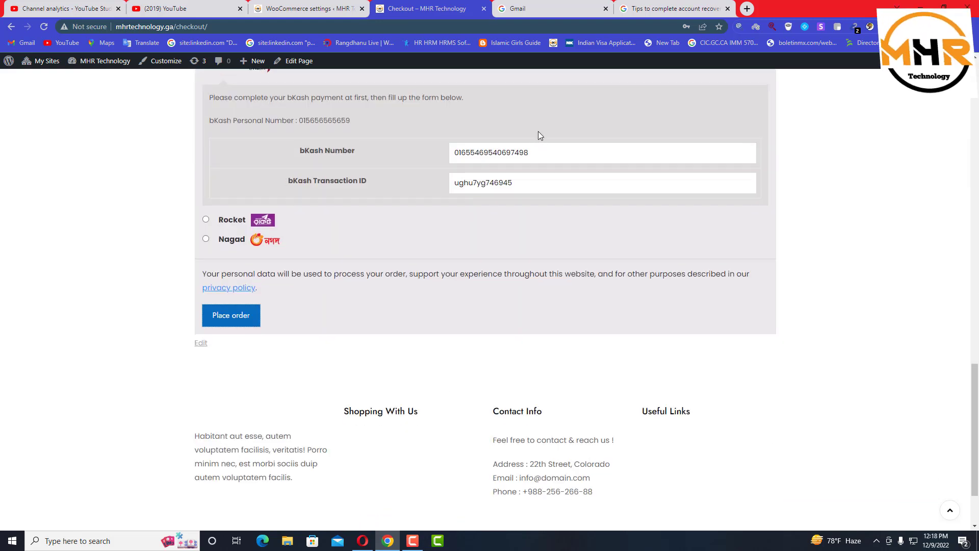
{"action": "left_click", "coordinate": [237, 328]}
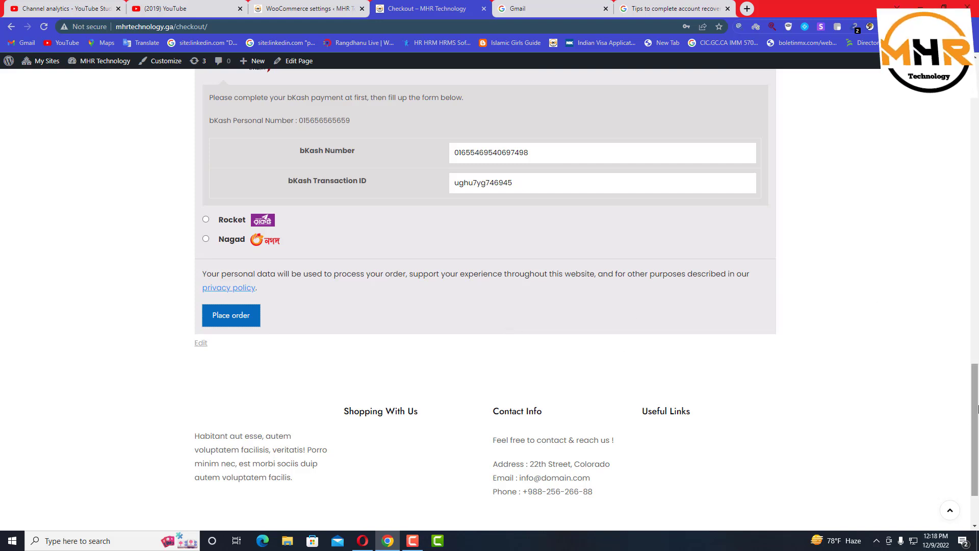
Add the order note 'olour er diben......' and submit the order again
{"action": "left_click_drag", "start_coordinate": [976, 406], "coordinate": [972, 264]}
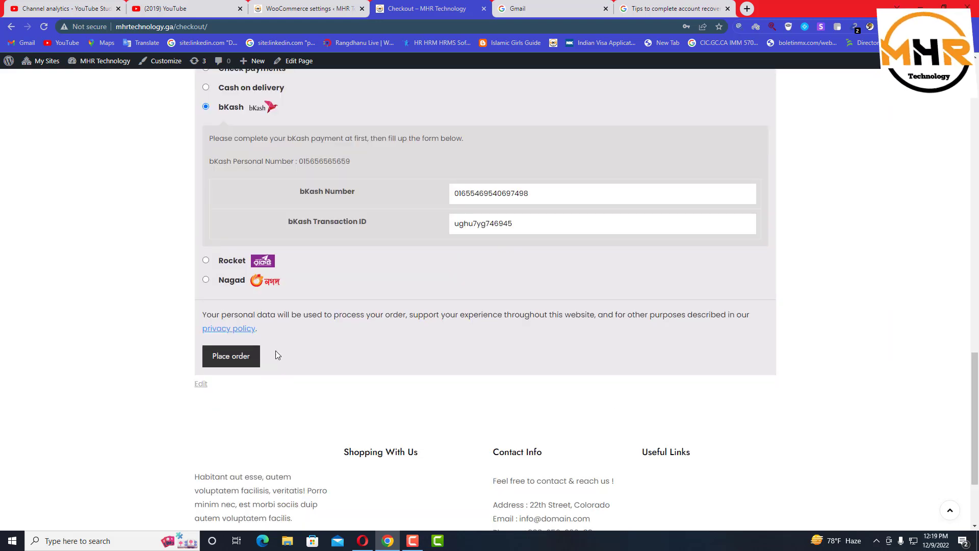
{"action": "left_click_drag", "start_coordinate": [974, 403], "coordinate": [968, 209]}
{"action": "left_click_drag", "start_coordinate": [975, 189], "coordinate": [974, 186]}
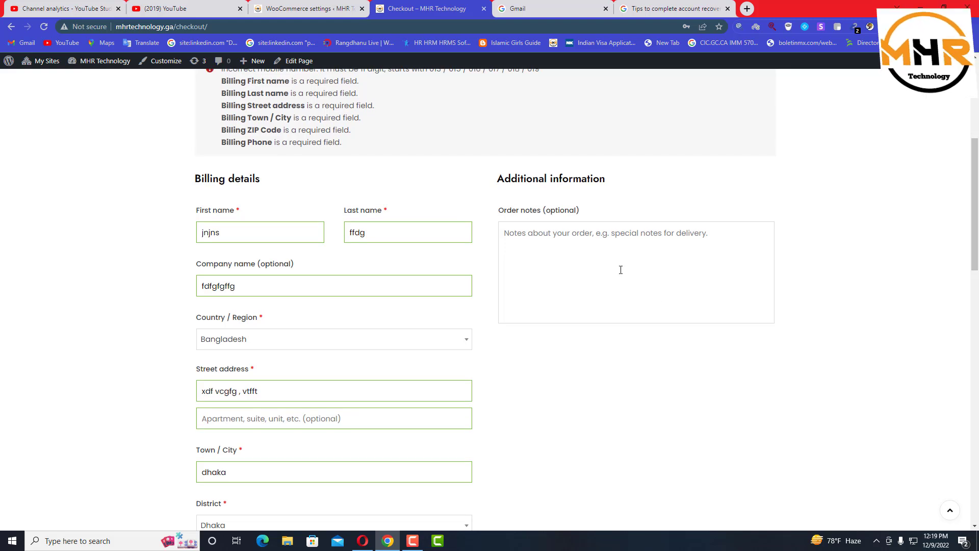
{"action": "left_click", "coordinate": [605, 248]}
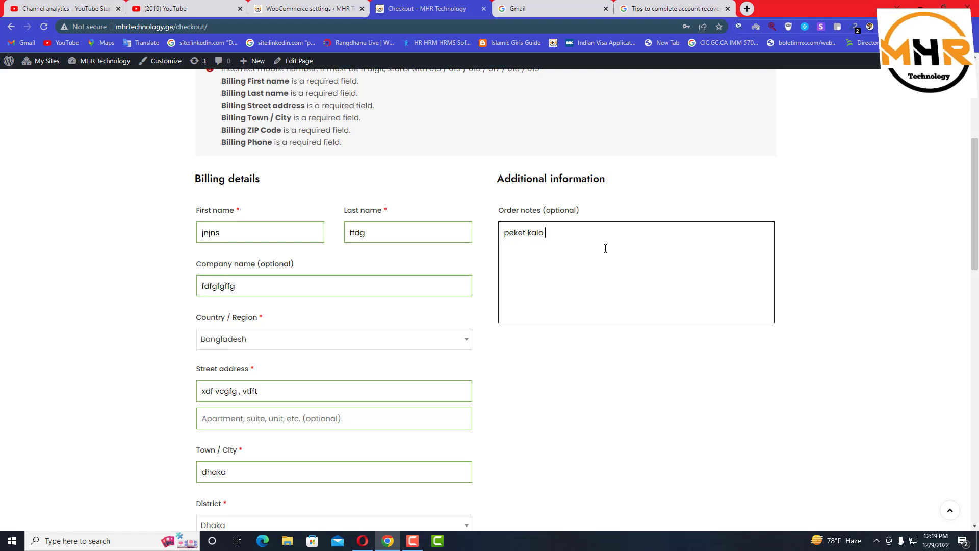
{"action": "type", "text": "olour er diben......"}
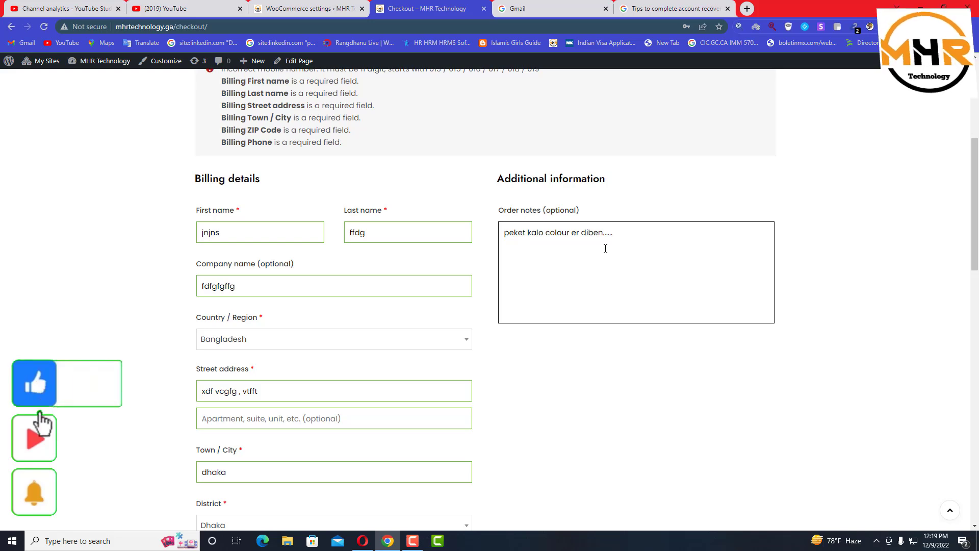
{"action": "scroll", "coordinate": [459, 365], "scroll_direction": "down", "scroll_amount": 8}
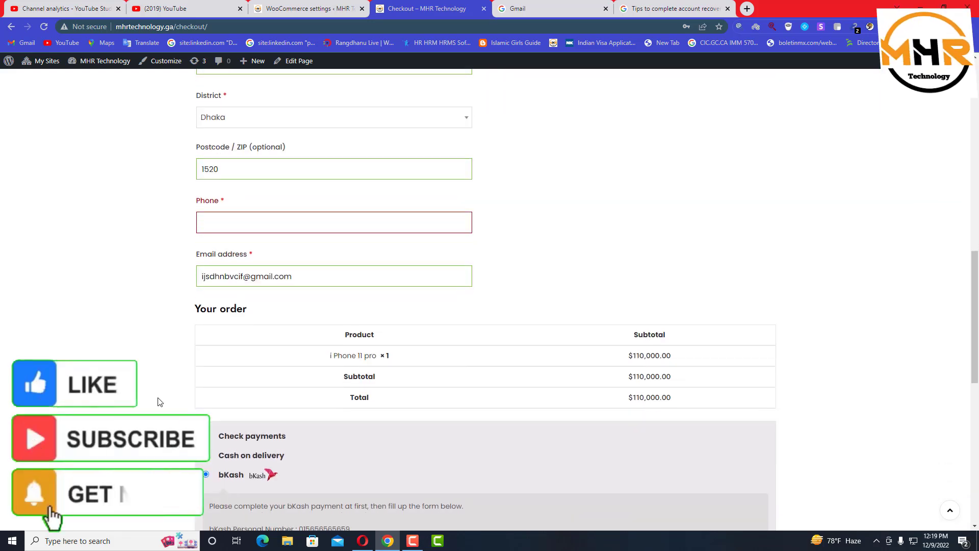
{"action": "scroll", "coordinate": [310, 423], "scroll_direction": "down", "scroll_amount": 5}
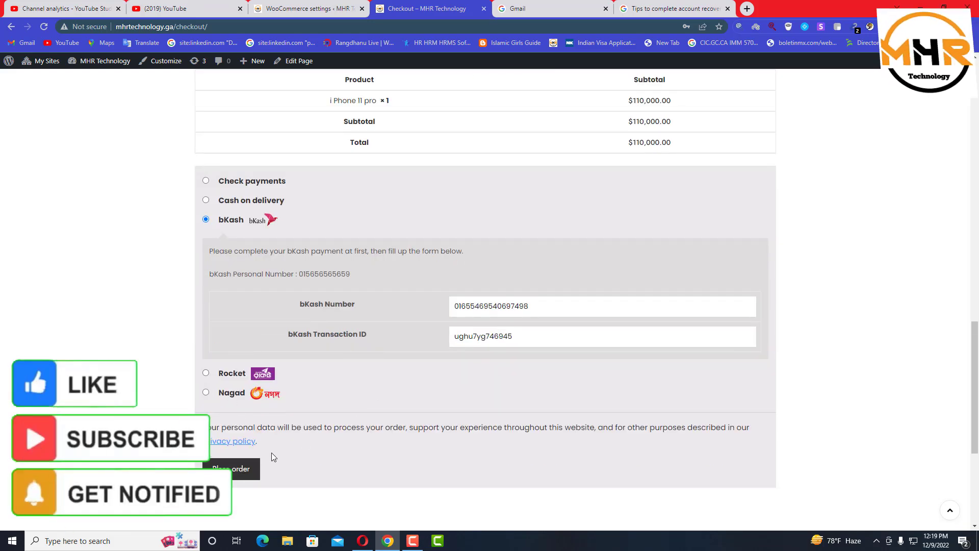
{"action": "left_click", "coordinate": [245, 472]}
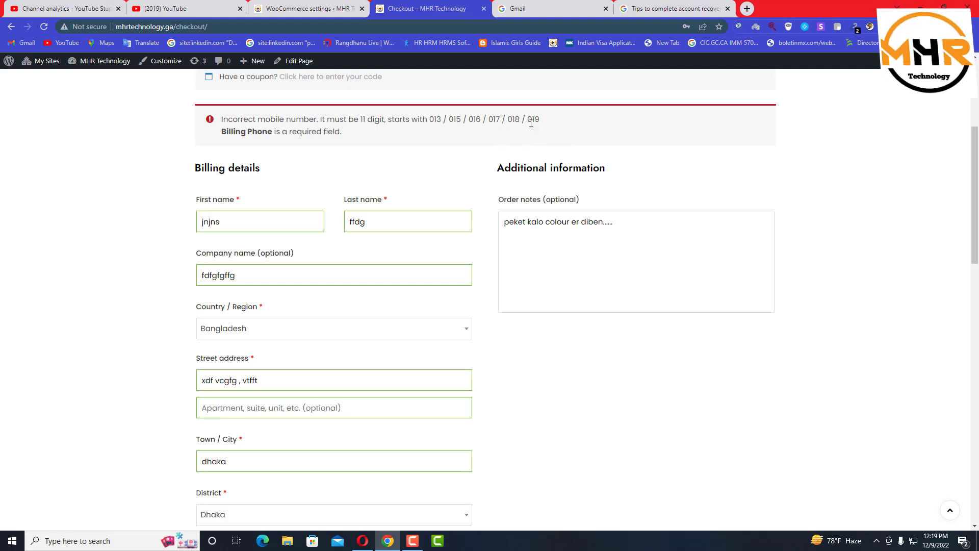
Fill in the billing Phone field with a mobile number
{"action": "scroll", "coordinate": [457, 212], "scroll_direction": "down", "scroll_amount": 4}
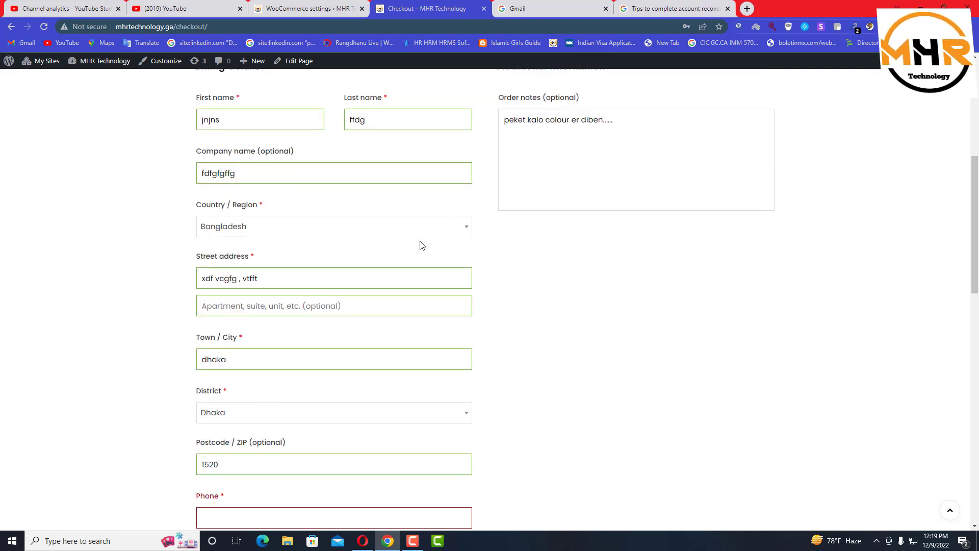
{"action": "left_click", "coordinate": [238, 416]}
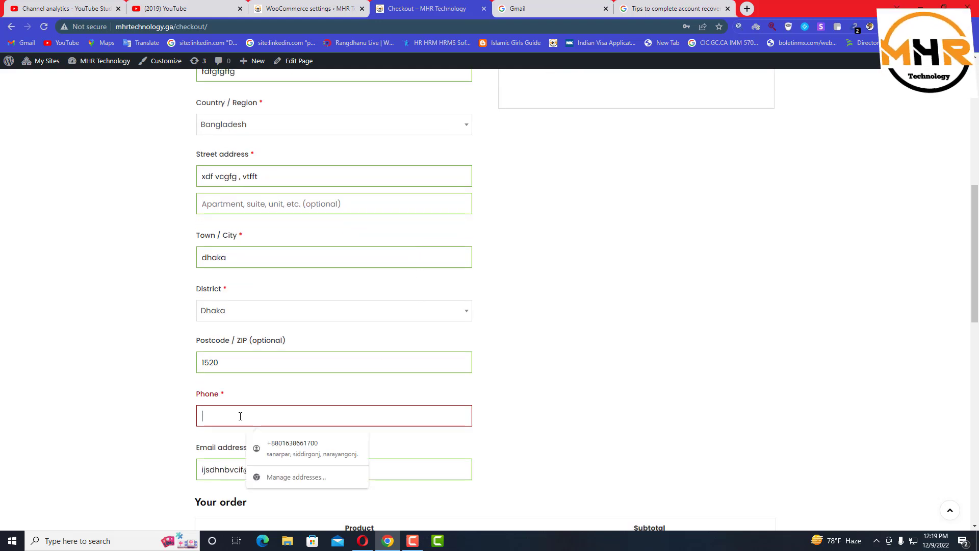
{"action": "scroll", "coordinate": [227, 365], "scroll_direction": "up", "scroll_amount": 2}
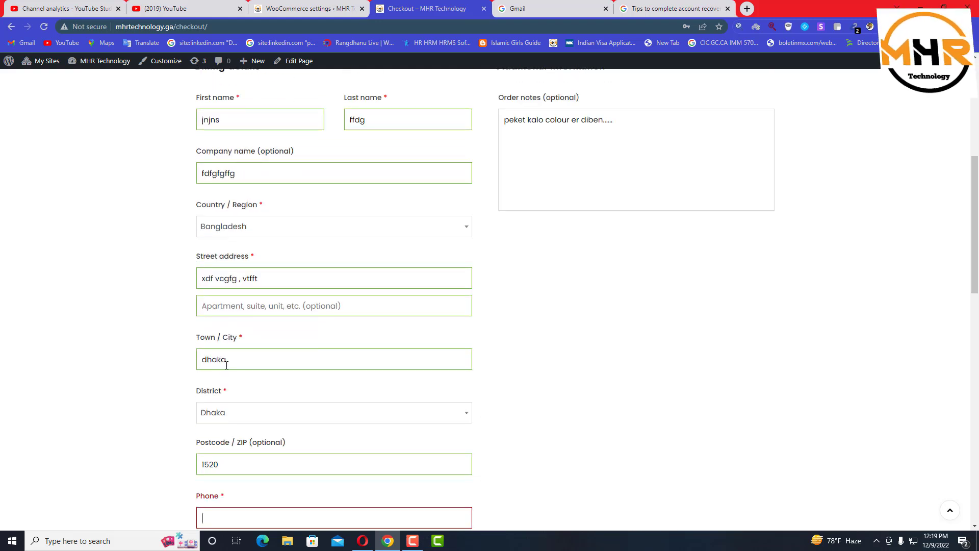
{"action": "scroll", "coordinate": [227, 365], "scroll_direction": "down", "scroll_amount": 2}
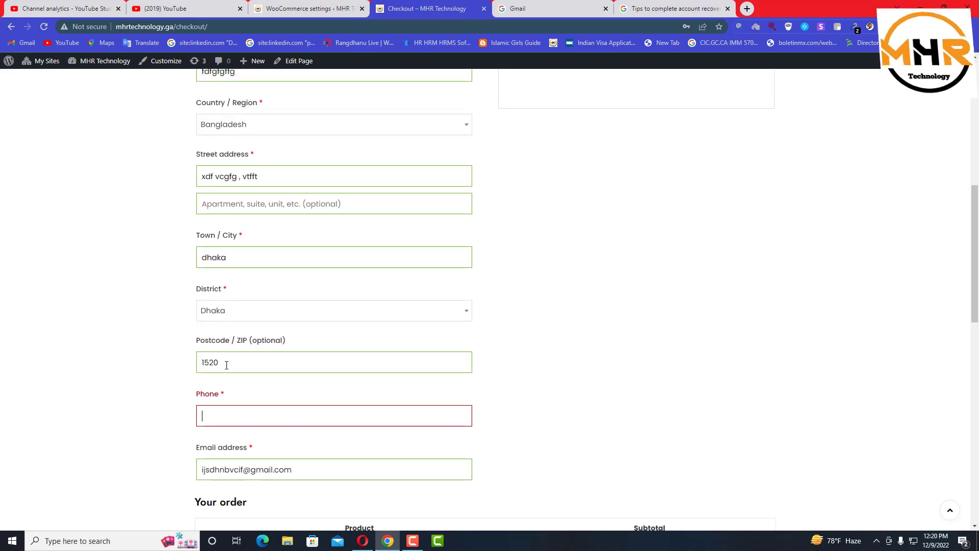
{"action": "scroll", "coordinate": [561, 368], "scroll_direction": "down", "scroll_amount": 10}
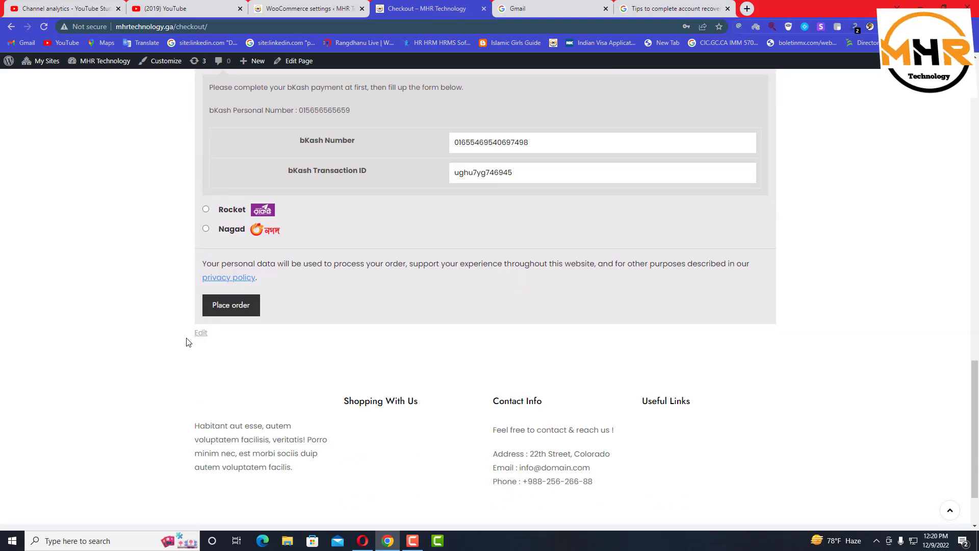
Remove the extra trailing digits from the bKash number and place the order
{"action": "left_click", "coordinate": [228, 309]}
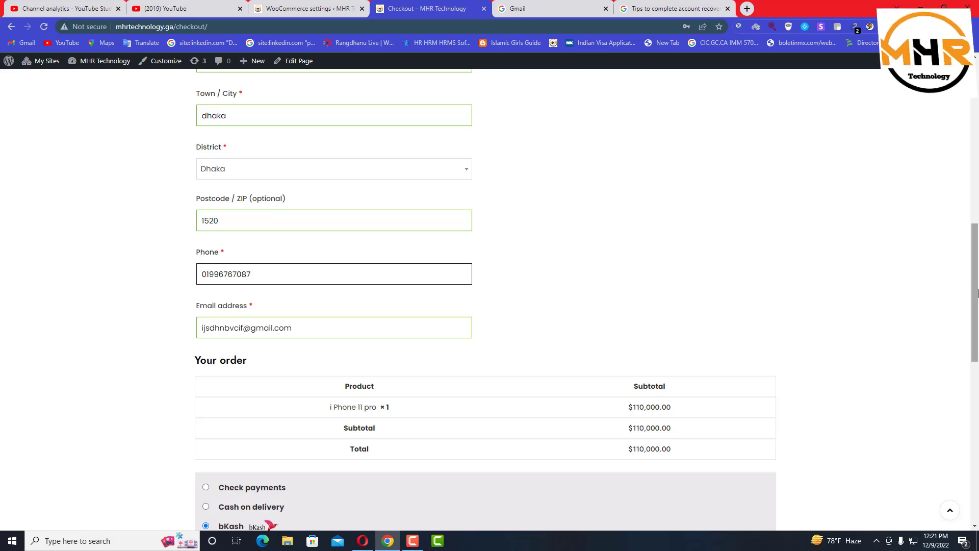
{"action": "left_click_drag", "start_coordinate": [977, 286], "coordinate": [973, 418]}
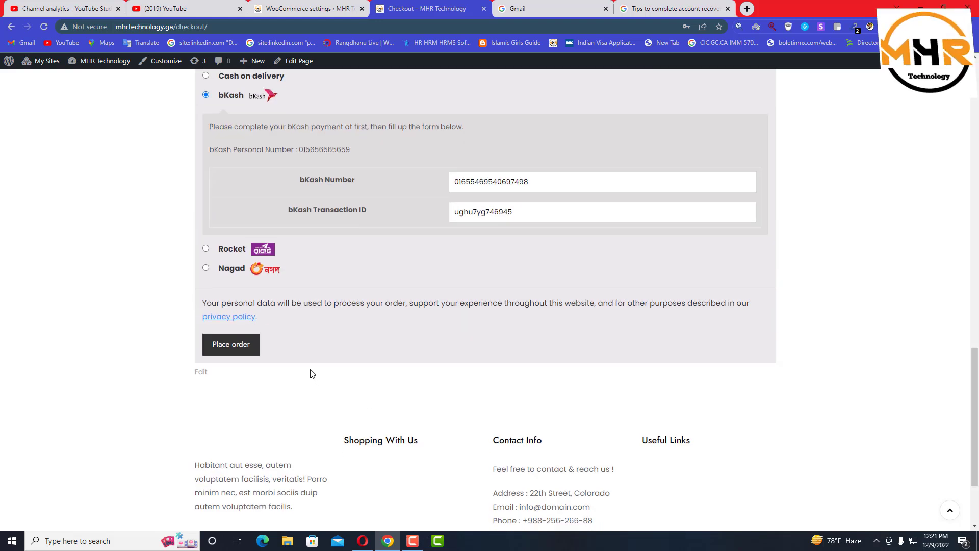
{"action": "left_click", "coordinate": [474, 182]}
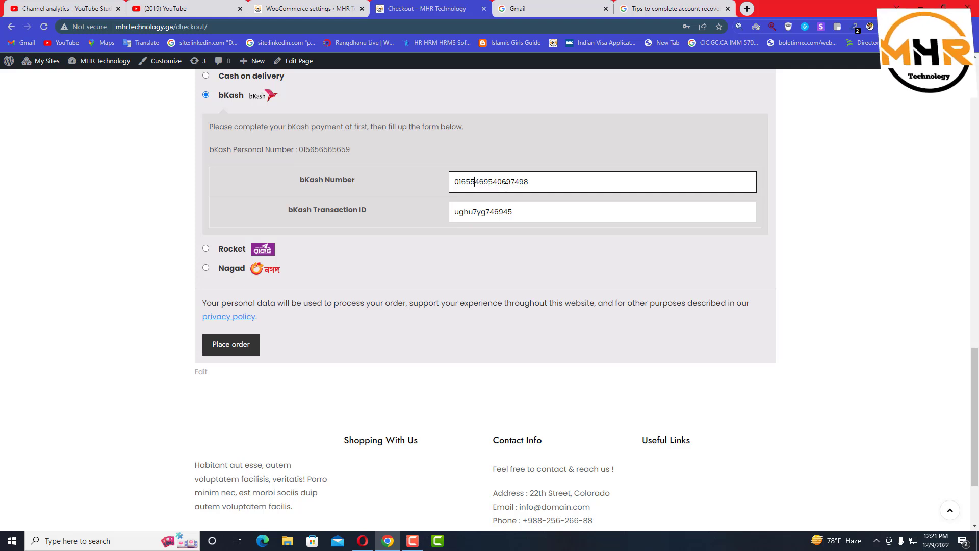
{"action": "left_click_drag", "start_coordinate": [529, 181], "coordinate": [507, 182]}
{"action": "key", "text": "BackSpace"}
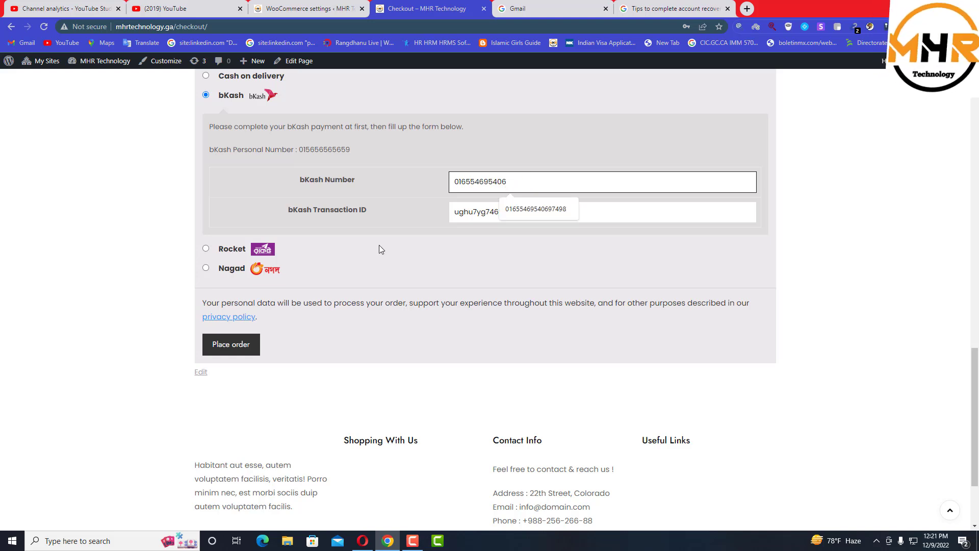
{"action": "left_click", "coordinate": [229, 345]}
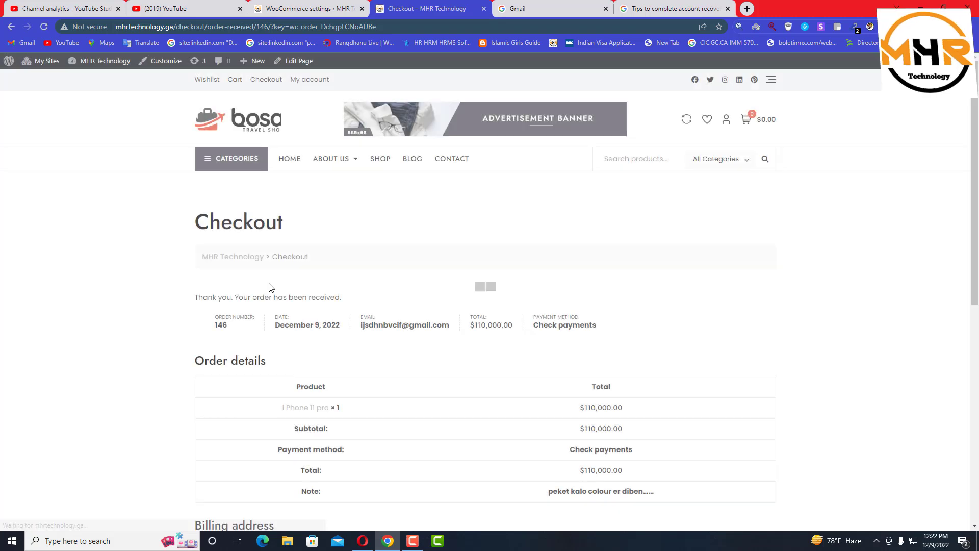
{"action": "scroll", "coordinate": [459, 259], "scroll_direction": "down", "scroll_amount": 2}
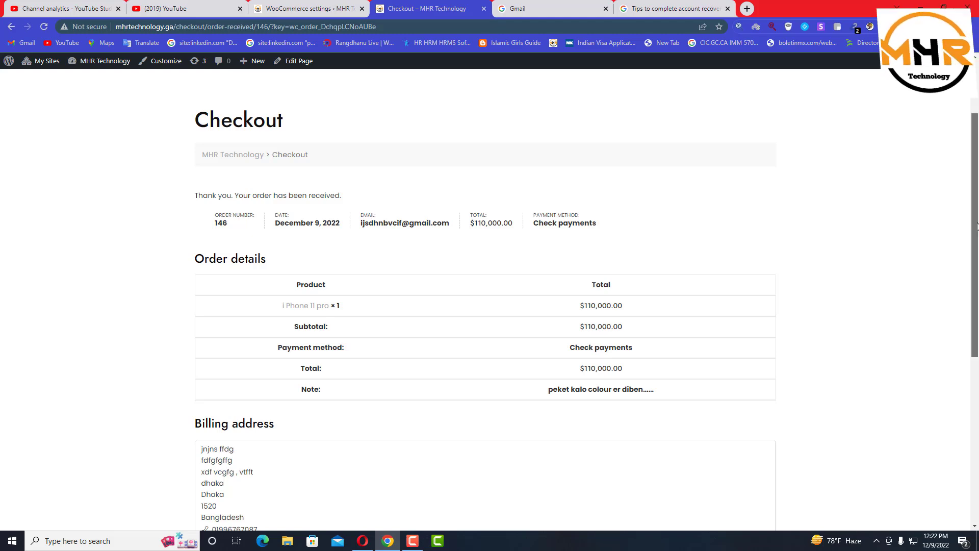
{"action": "scroll", "coordinate": [958, 375], "scroll_direction": "down", "scroll_amount": 4}
{"action": "scroll", "coordinate": [954, 393], "scroll_direction": "down", "scroll_amount": 3}
{"action": "scroll", "coordinate": [954, 306], "scroll_direction": "up", "scroll_amount": 6}
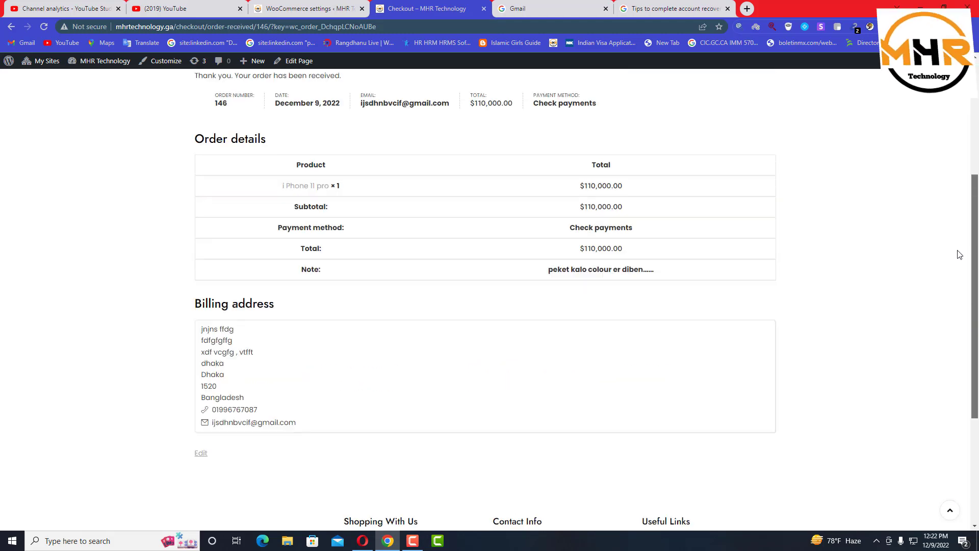
{"action": "scroll", "coordinate": [959, 223], "scroll_direction": "up", "scroll_amount": 2}
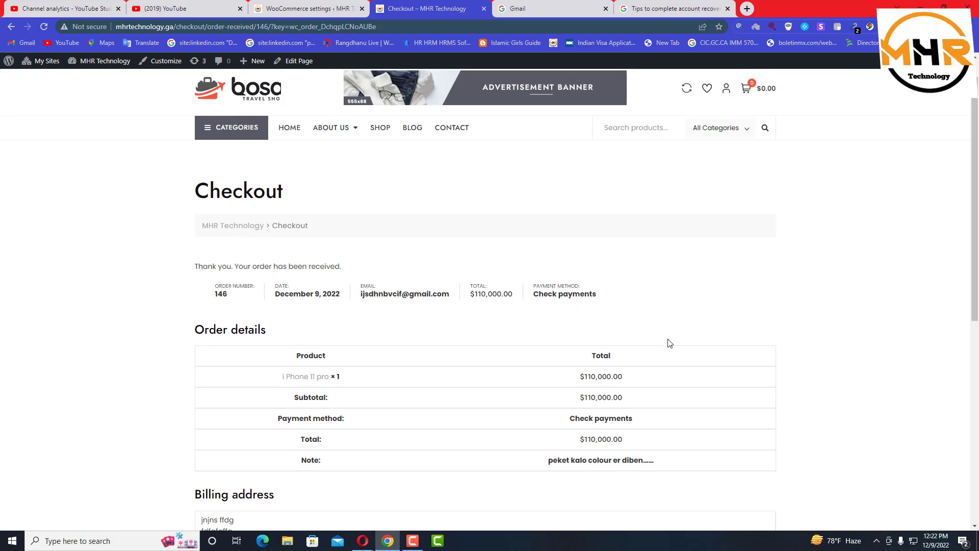
{"action": "scroll", "coordinate": [978, 305], "scroll_direction": "down", "scroll_amount": 1}
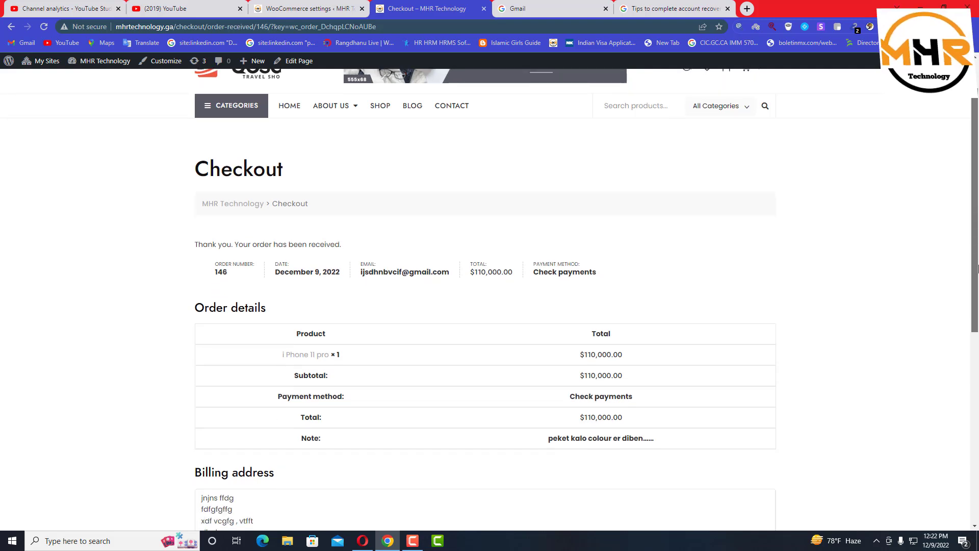
{"action": "scroll", "coordinate": [977, 308], "scroll_direction": "down", "scroll_amount": 1}
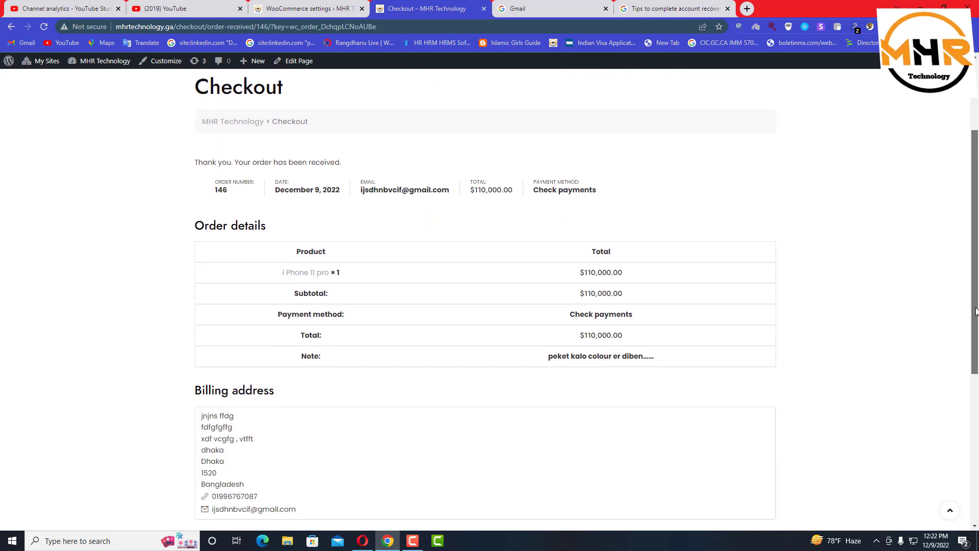
{"action": "scroll", "coordinate": [976, 311], "scroll_direction": "down", "scroll_amount": 1}
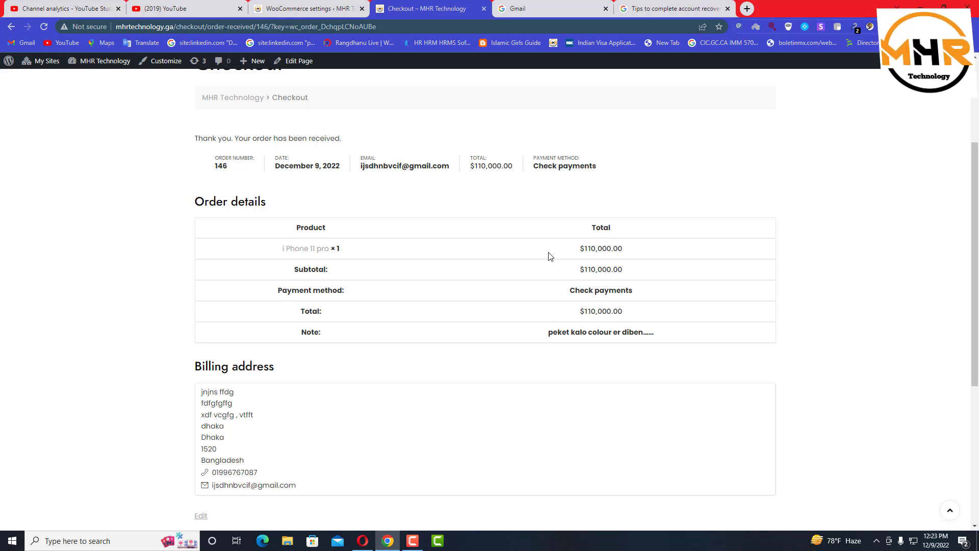
{"action": "scroll", "coordinate": [510, 229], "scroll_direction": "up", "scroll_amount": 4}
{"action": "scroll", "coordinate": [548, 258], "scroll_direction": "down", "scroll_amount": 3}
{"action": "scroll", "coordinate": [549, 258], "scroll_direction": "down", "scroll_amount": 2}
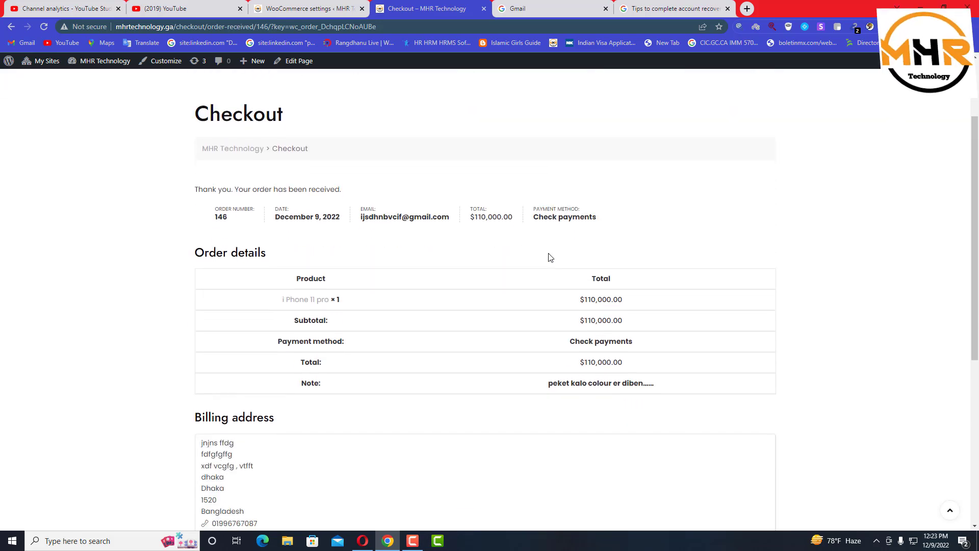
{"action": "scroll", "coordinate": [550, 258], "scroll_direction": "up", "scroll_amount": 3}
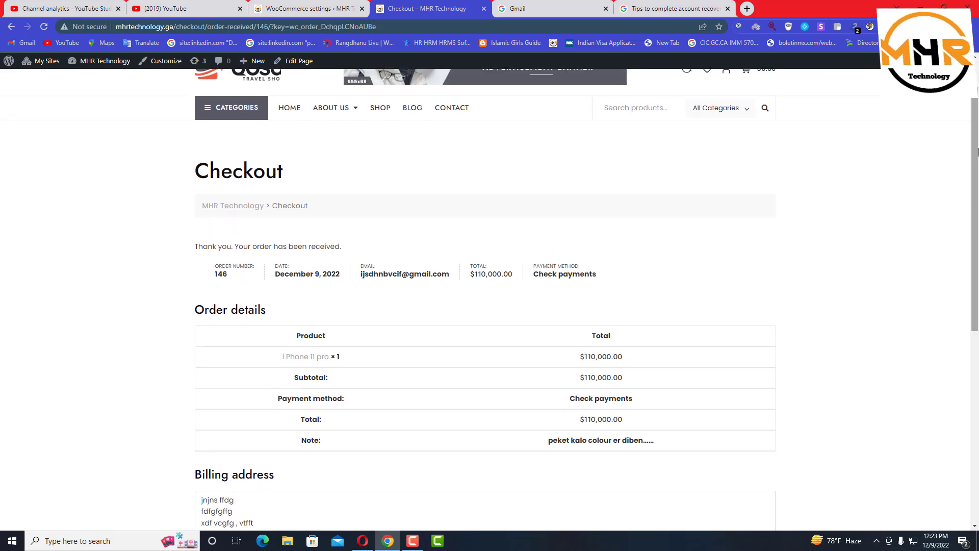
{"action": "scroll", "coordinate": [972, 153], "scroll_direction": "up", "scroll_amount": 1}
Leave the bKash payment settings and open the WooCommerce Orders list, showing order #146 on hold
{"action": "left_click", "coordinate": [307, 5]}
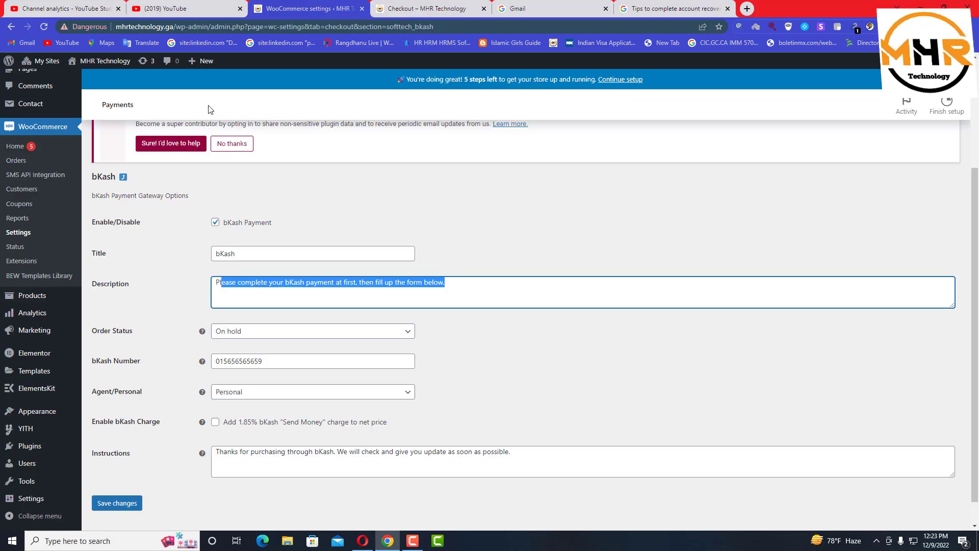
{"action": "left_click", "coordinate": [23, 148]}
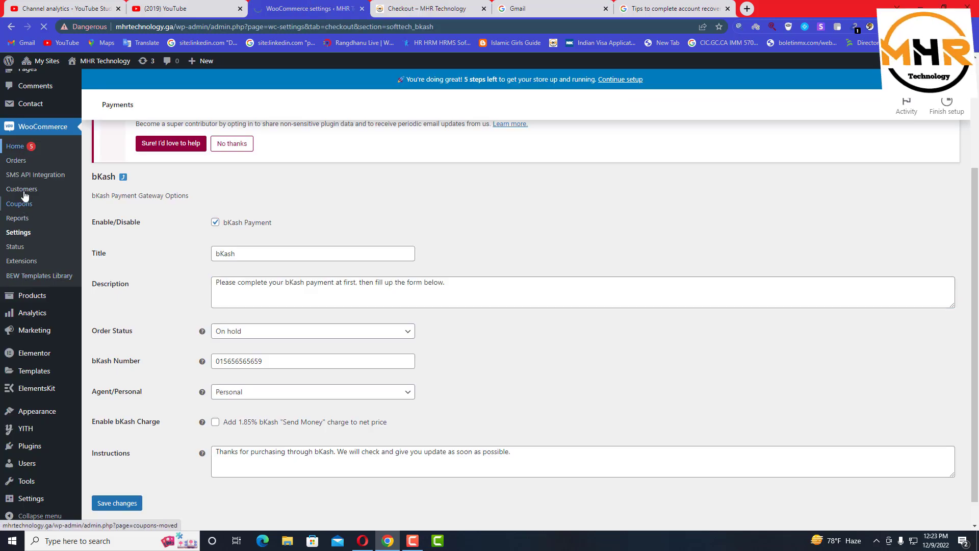
{"action": "left_click", "coordinate": [22, 162]}
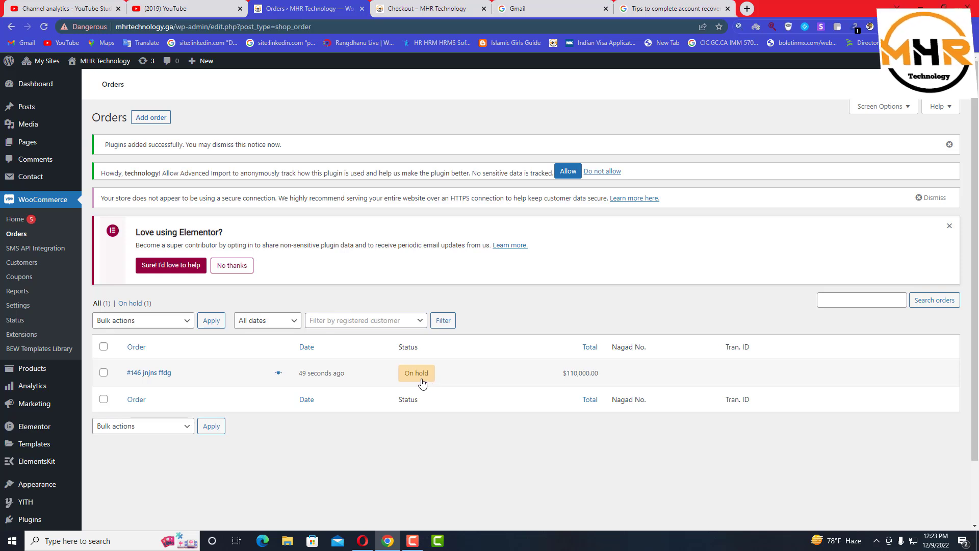
Open order #146 ($110,000.00, on hold) for editing
{"action": "left_click", "coordinate": [173, 369]}
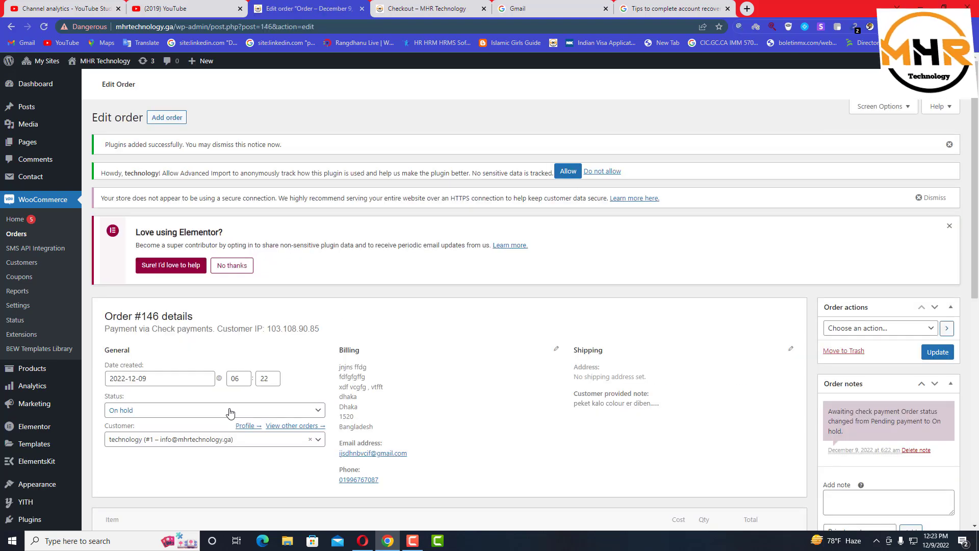
{"action": "scroll", "coordinate": [229, 411], "scroll_direction": "down", "scroll_amount": 2}
{"action": "scroll", "coordinate": [658, 428], "scroll_direction": "down", "scroll_amount": 3}
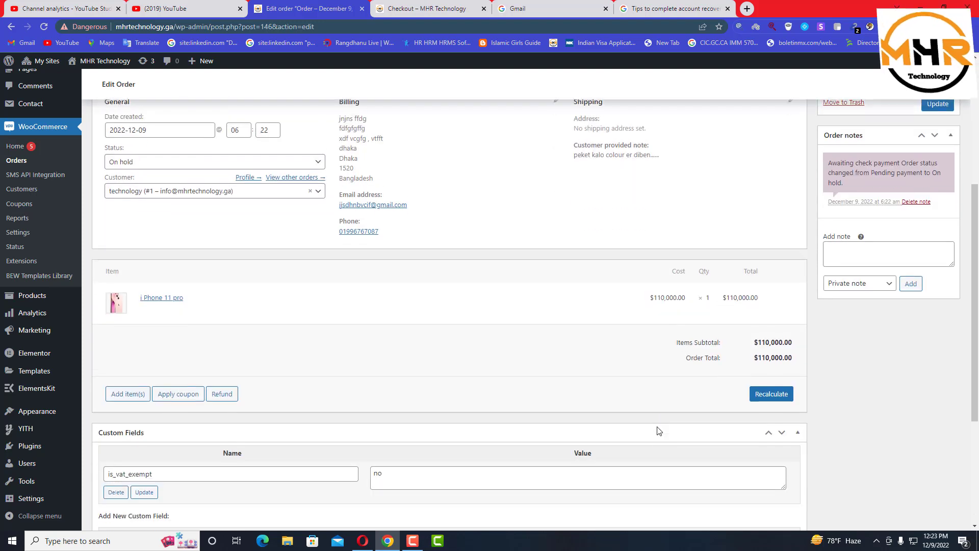
{"action": "scroll", "coordinate": [659, 423], "scroll_direction": "up", "scroll_amount": 1}
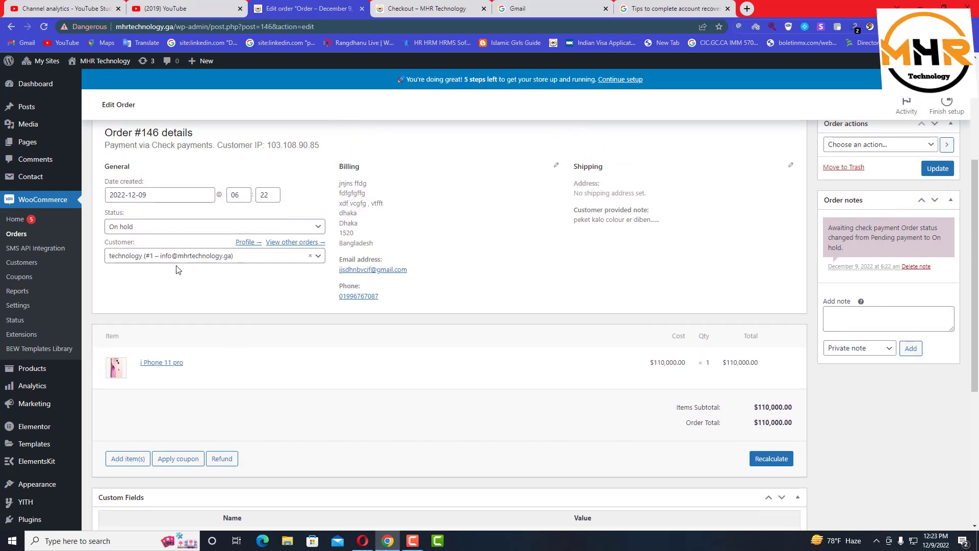
Change order #146's status from On hold to Completed
{"action": "left_click", "coordinate": [183, 233]}
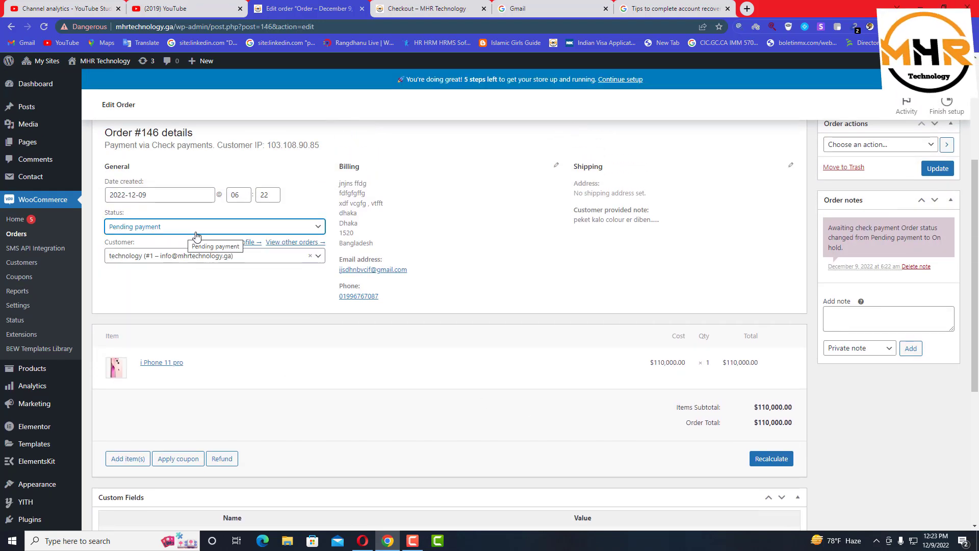
{"action": "left_click", "coordinate": [196, 232]}
{"action": "left_click", "coordinate": [326, 286]}
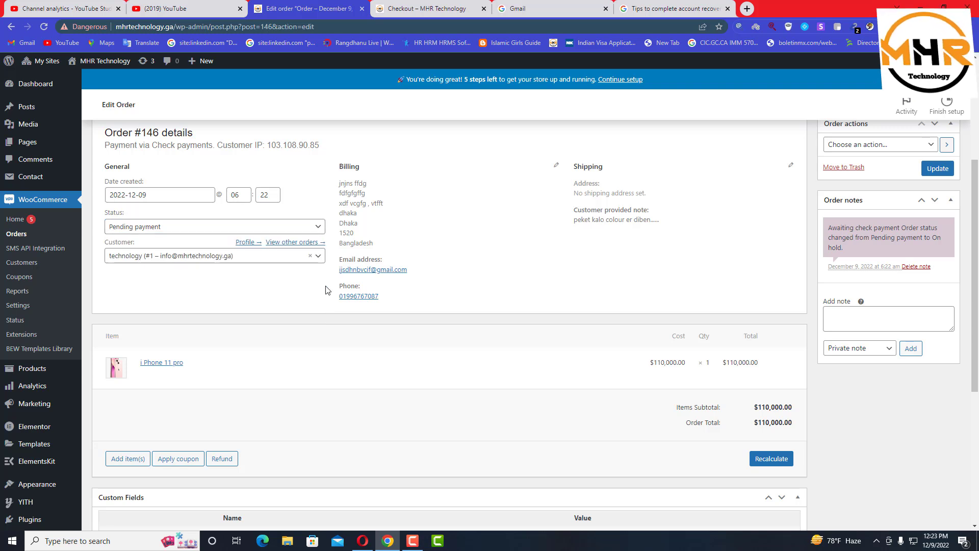
{"action": "left_click", "coordinate": [294, 228]}
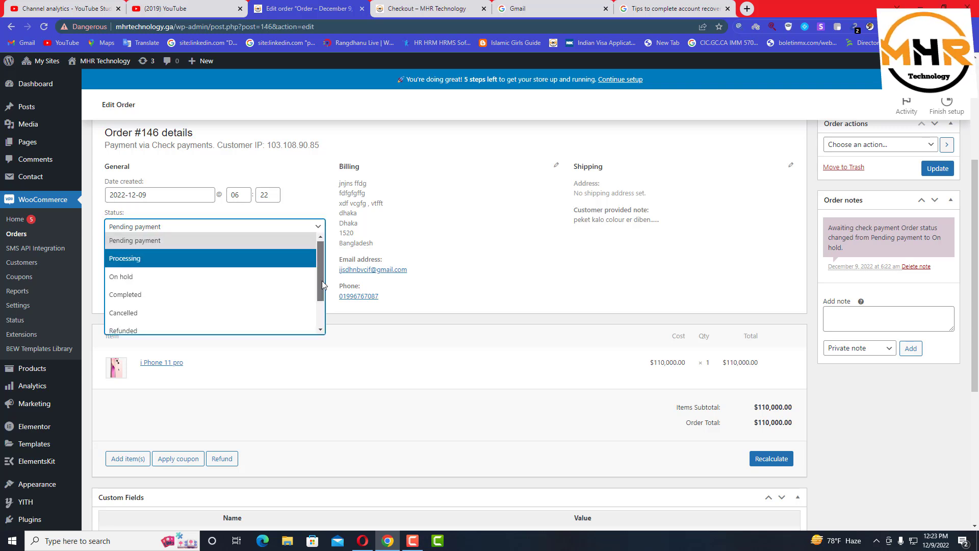
{"action": "scroll", "coordinate": [281, 299], "scroll_direction": "down", "scroll_amount": 2}
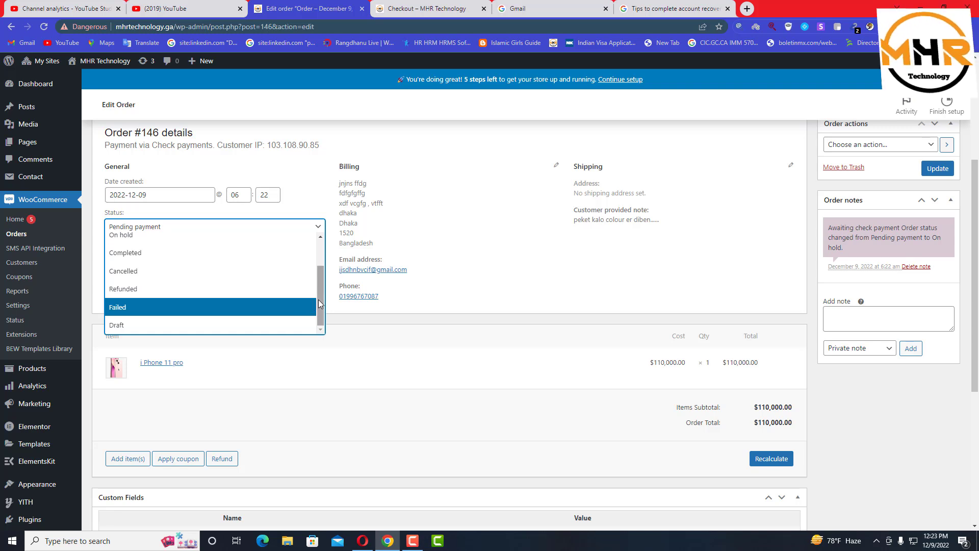
{"action": "scroll", "coordinate": [306, 301], "scroll_direction": "up", "scroll_amount": 3}
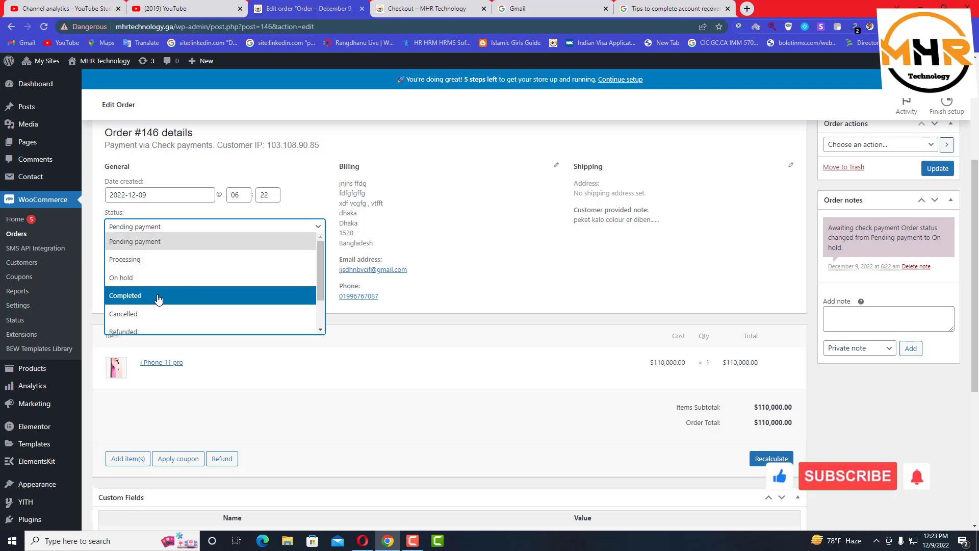
{"action": "left_click", "coordinate": [193, 296]}
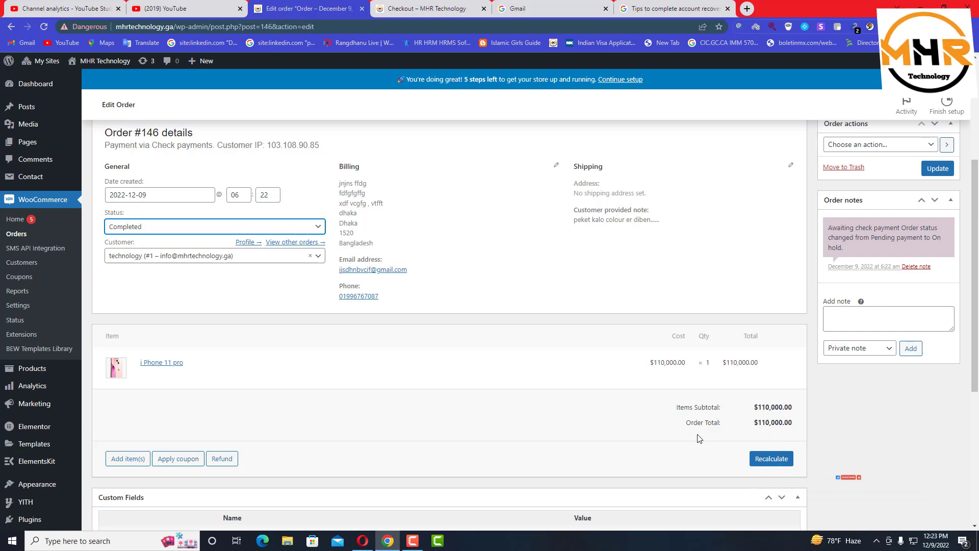
{"action": "scroll", "coordinate": [678, 409], "scroll_direction": "down", "scroll_amount": 5}
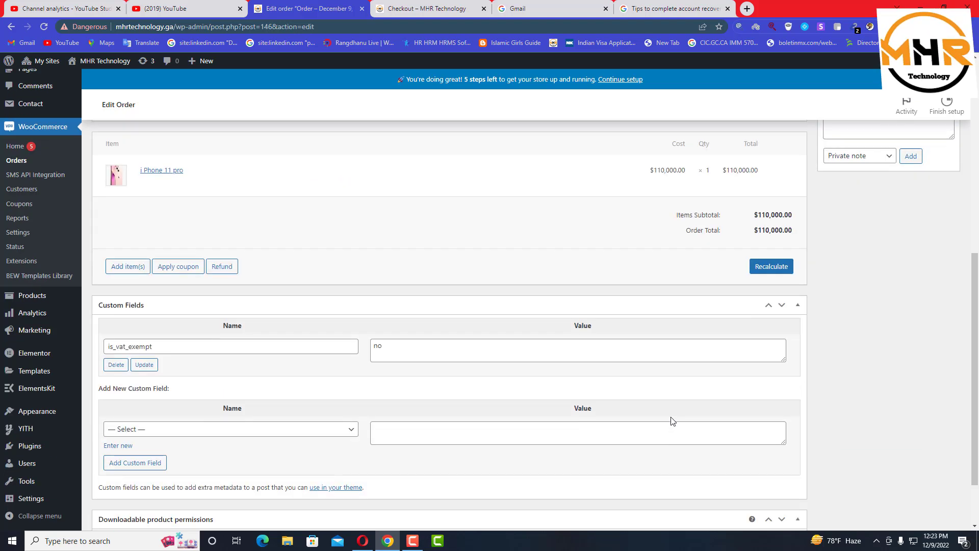
{"action": "scroll", "coordinate": [672, 422], "scroll_direction": "up", "scroll_amount": 9}
{"action": "scroll", "coordinate": [672, 421], "scroll_direction": "down", "scroll_amount": 5}
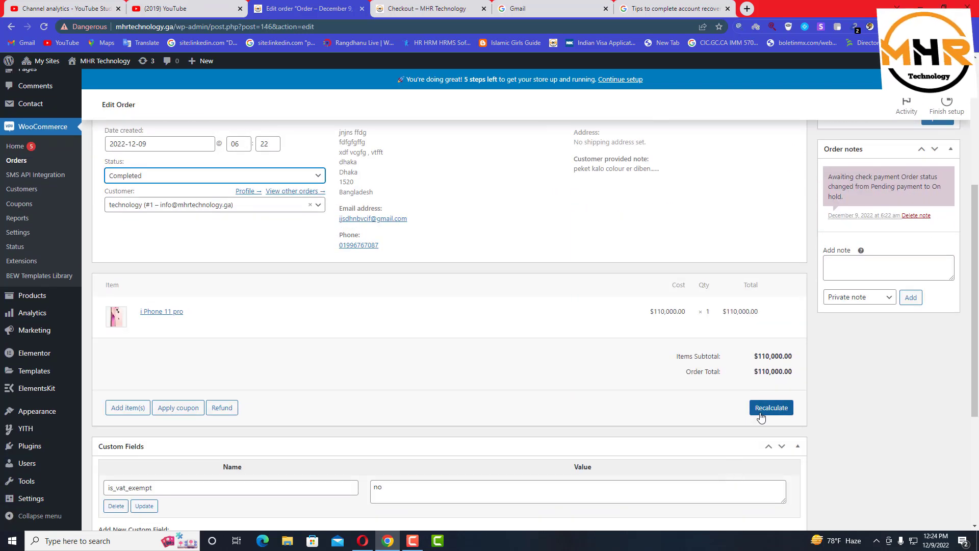
Recalculate order #146's totals, confirm, and update the order to save it as Completed
{"action": "left_click", "coordinate": [760, 419]}
{"action": "left_click", "coordinate": [540, 104]}
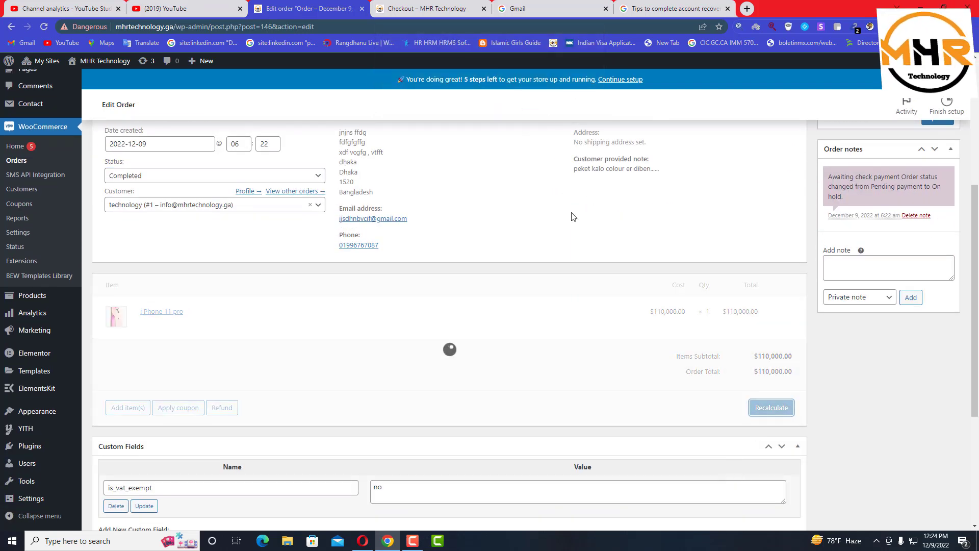
{"action": "scroll", "coordinate": [938, 209], "scroll_direction": "up", "scroll_amount": 2}
{"action": "left_click", "coordinate": [938, 207]}
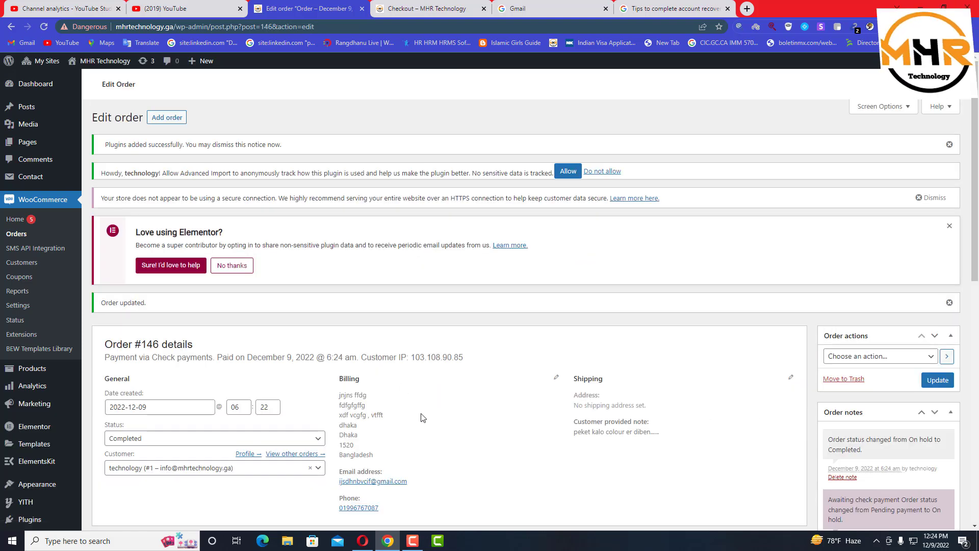
{"action": "scroll", "coordinate": [422, 415], "scroll_direction": "down", "scroll_amount": 5}
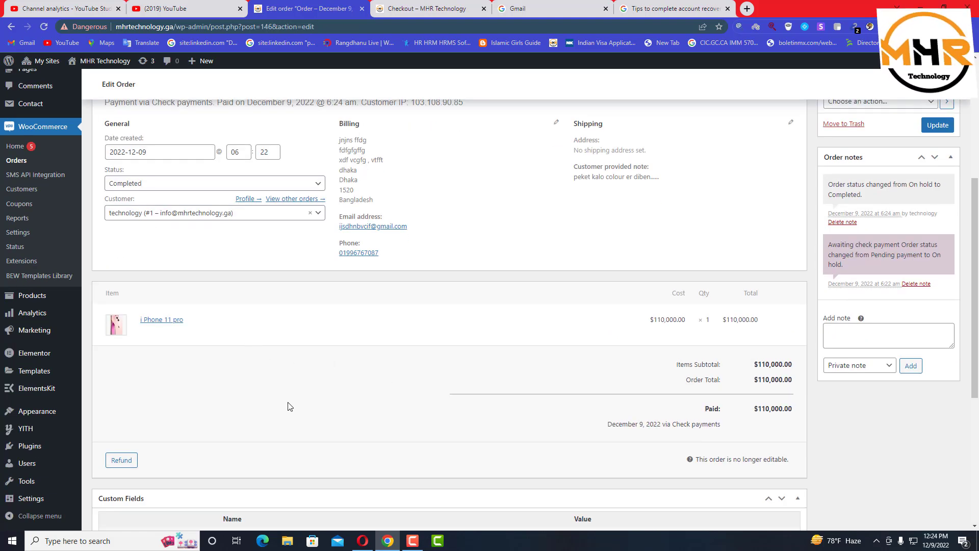